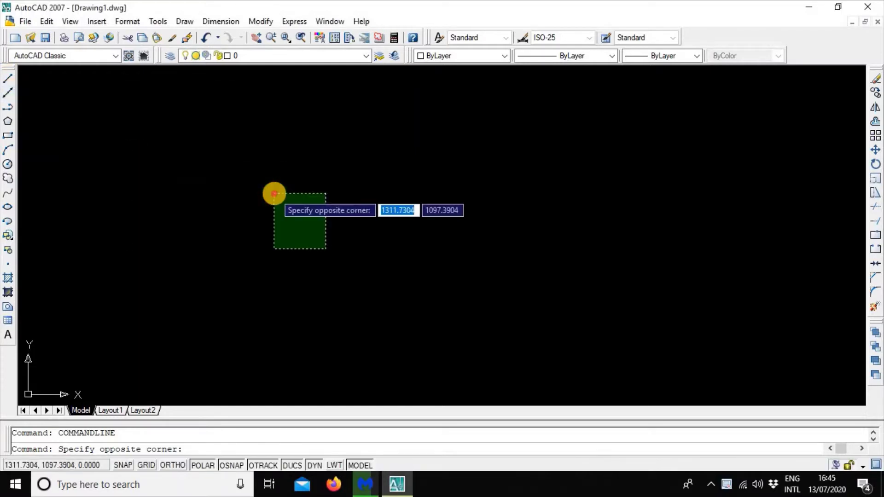
- Draw a horizontal line about 1522 units long across the middle of the drawing area
{"action": "left_click", "coordinate": [272, 192]}
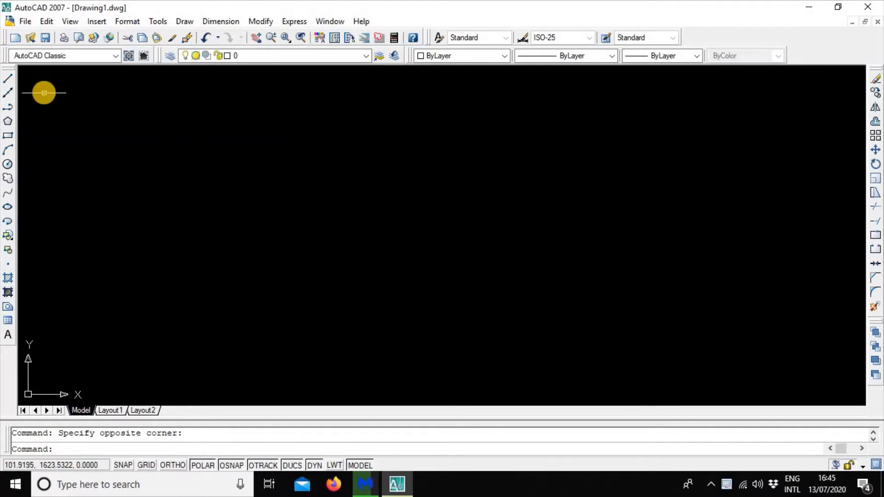
{"action": "left_click", "coordinate": [8, 80]}
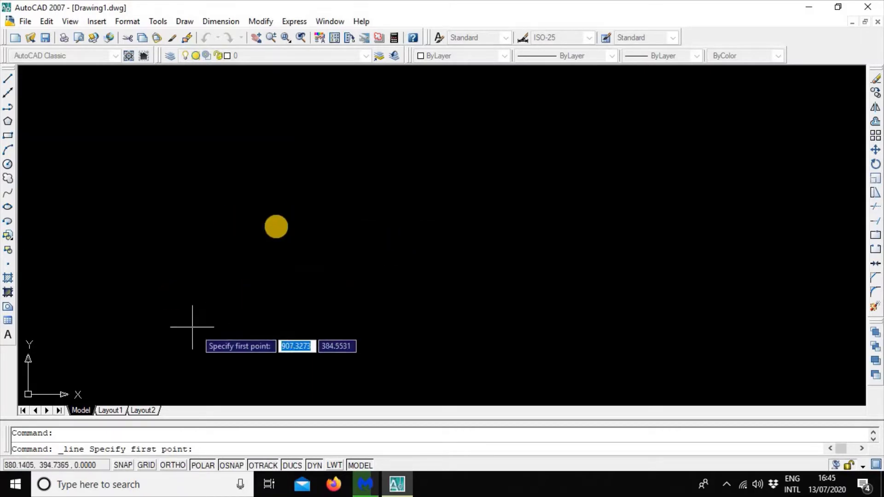
{"action": "left_click", "coordinate": [259, 259]}
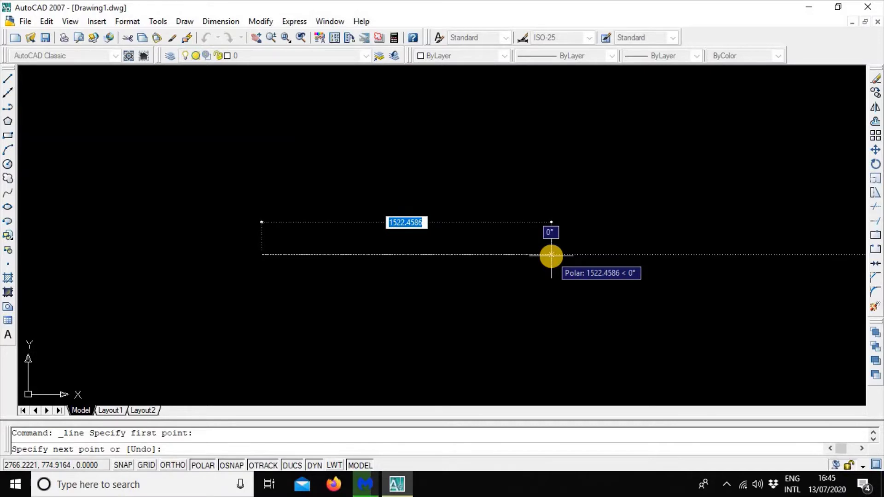
{"action": "left_click", "coordinate": [551, 254]}
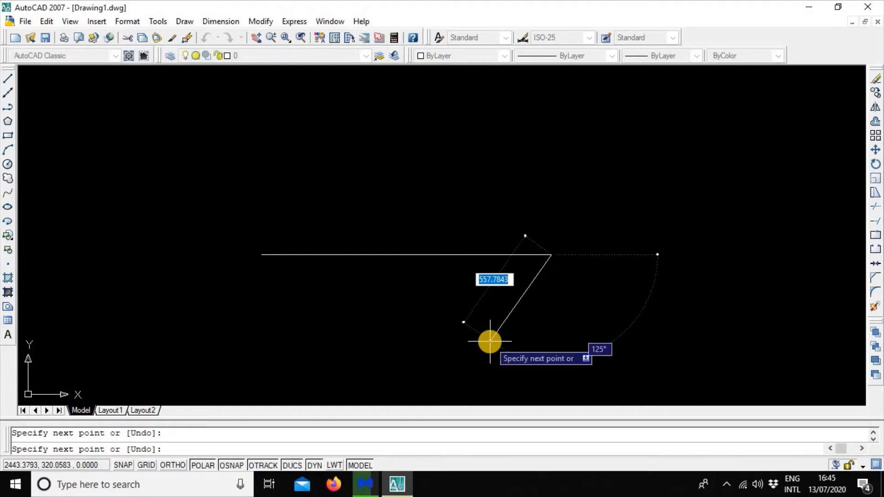
{"action": "key", "text": "Escape"}
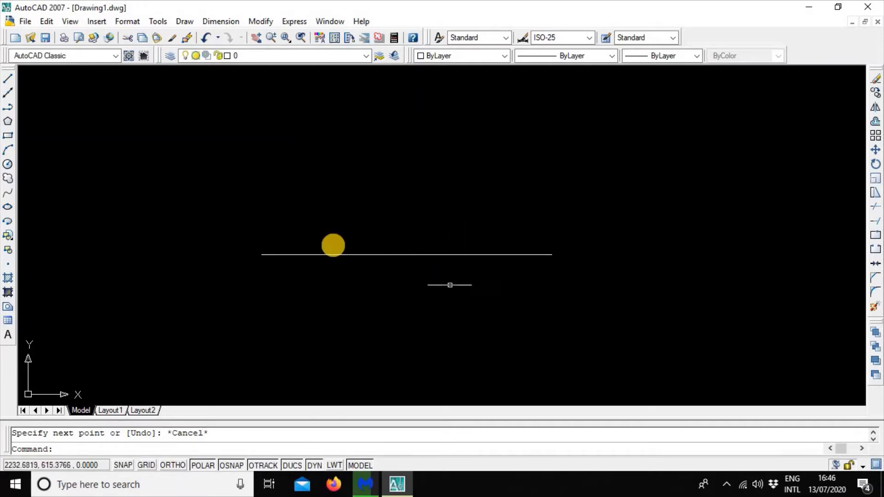
- Add a Quick Dimension to the horizontal line, placing the dimension line above it
{"action": "left_click", "coordinate": [231, 23]}
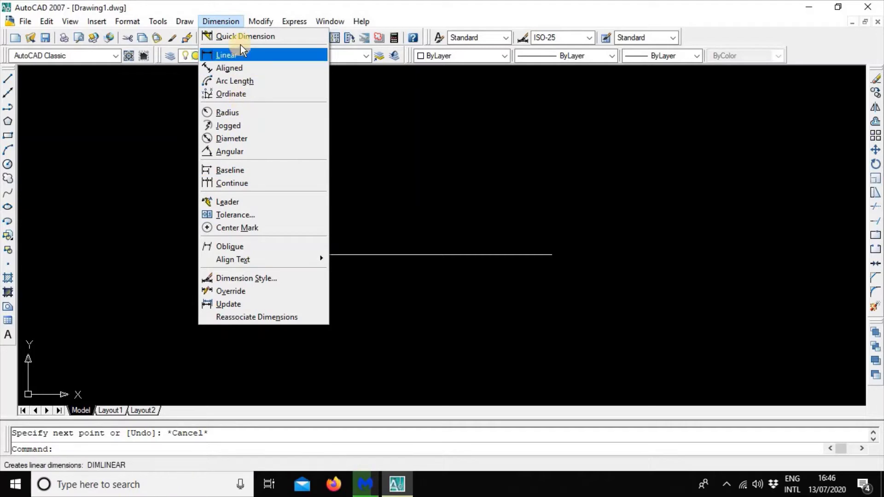
{"action": "left_click", "coordinate": [269, 36]}
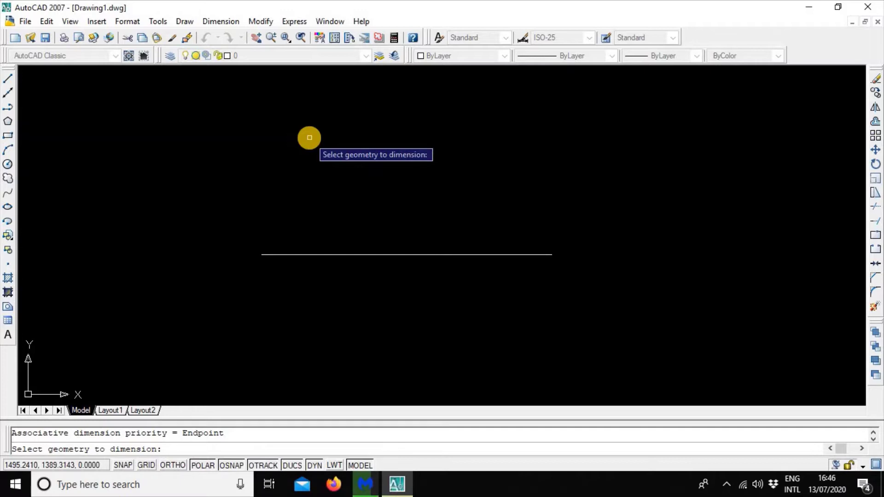
{"action": "left_click", "coordinate": [402, 257]}
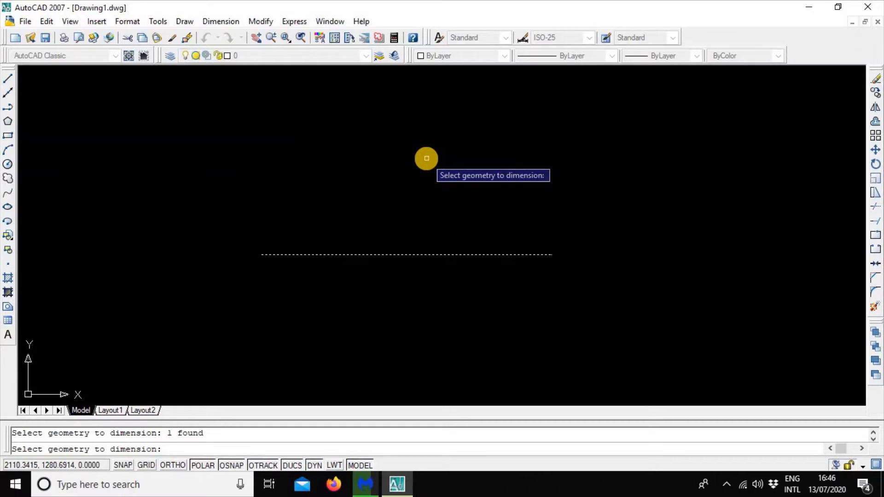
{"action": "key", "text": "Return"}
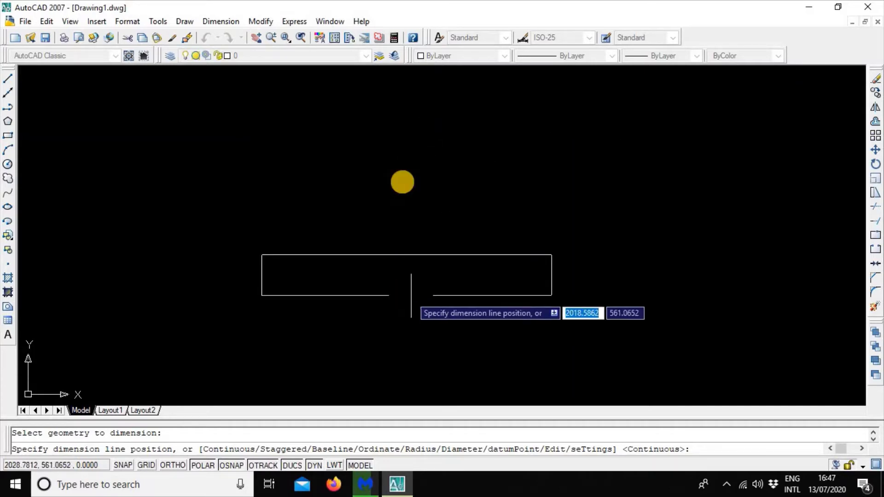
{"action": "left_click", "coordinate": [403, 182]}
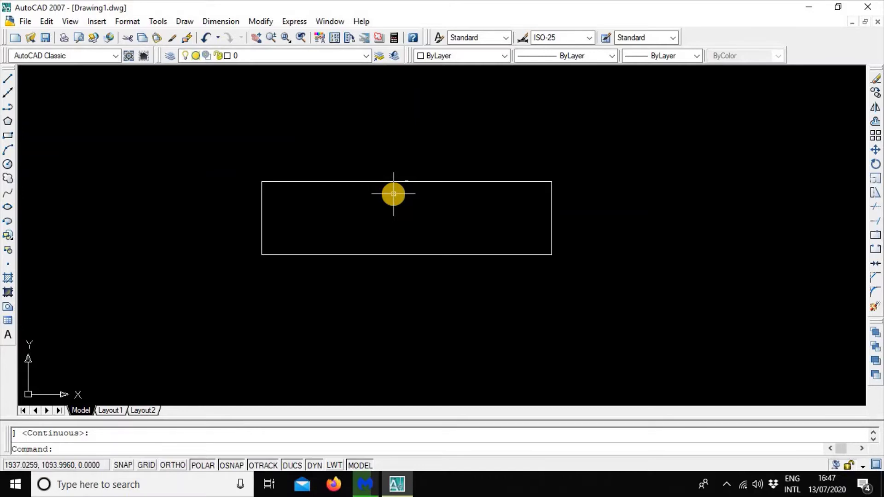
{"action": "left_click", "coordinate": [220, 22]}
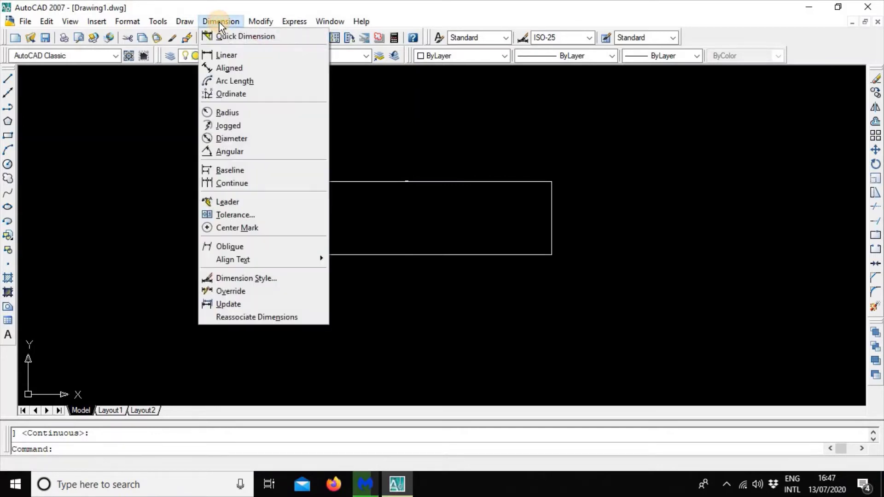
{"action": "left_click", "coordinate": [252, 278]}
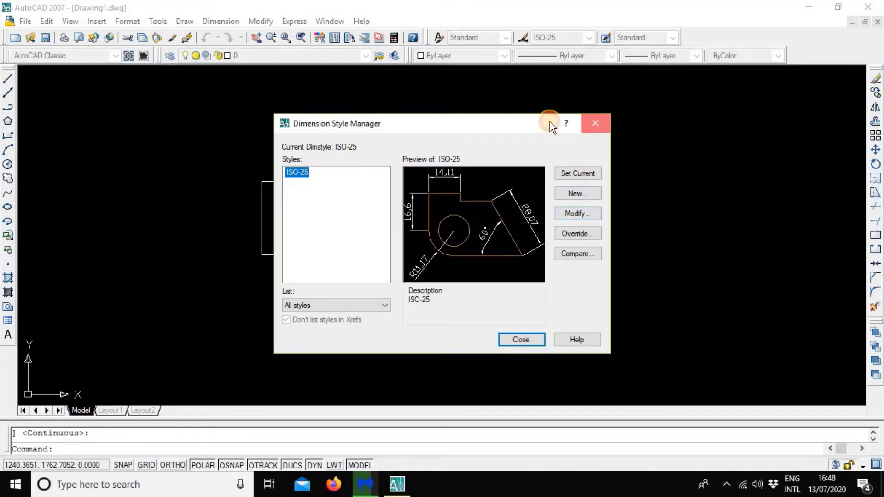
{"action": "left_click", "coordinate": [596, 123]}
- Set the text height of the ISO-25 dimension style to 10
{"action": "left_click", "coordinate": [228, 23]}
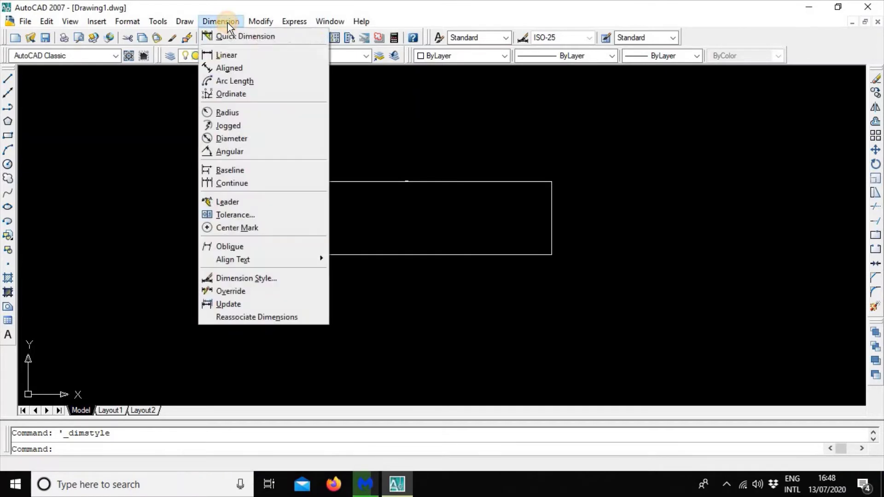
{"action": "left_click", "coordinate": [255, 278]}
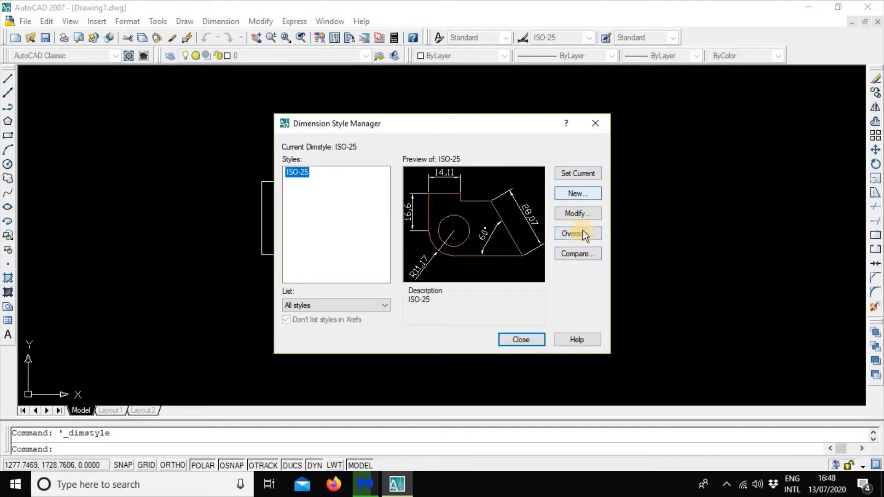
{"action": "left_click", "coordinate": [581, 217]}
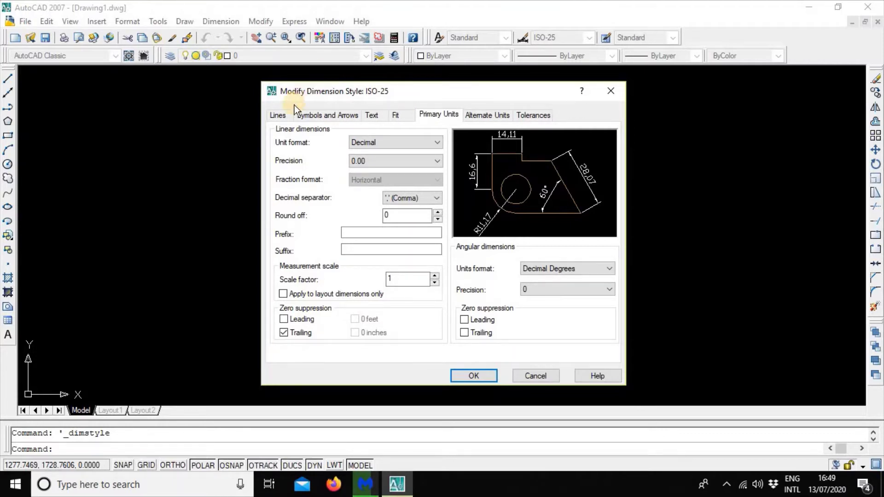
{"action": "left_click", "coordinate": [280, 115]}
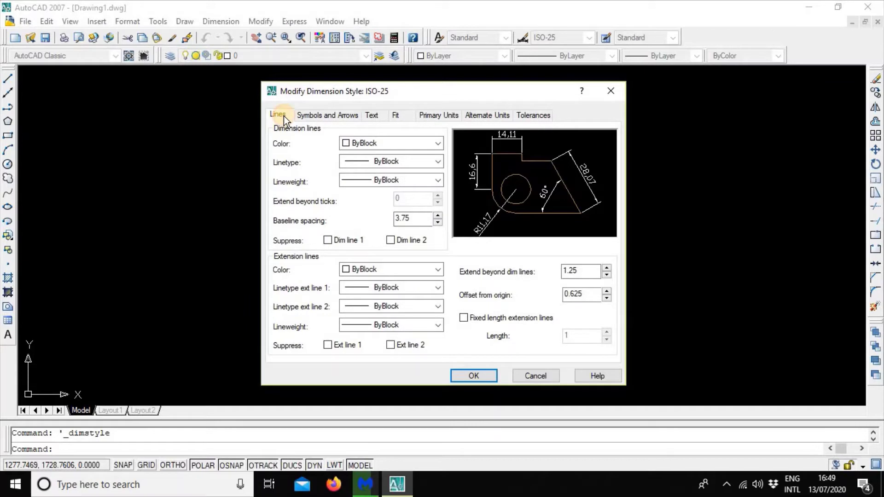
{"action": "left_click", "coordinate": [312, 121]}
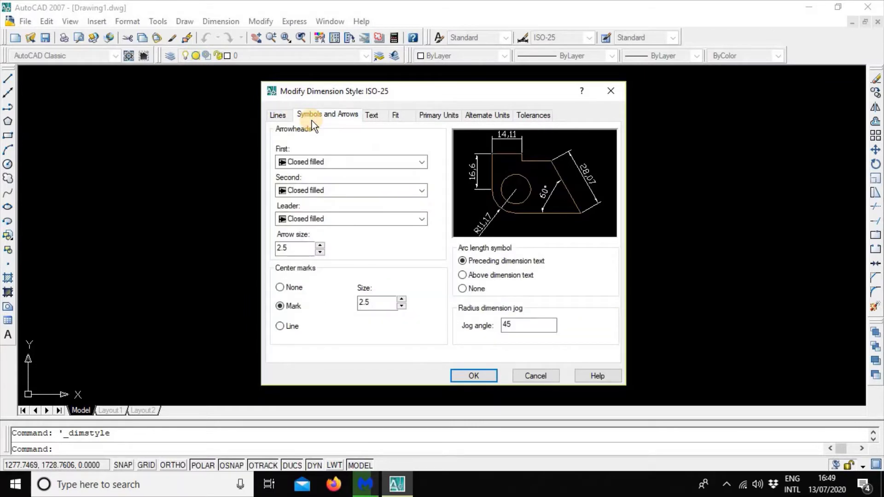
{"action": "left_click", "coordinate": [371, 117]}
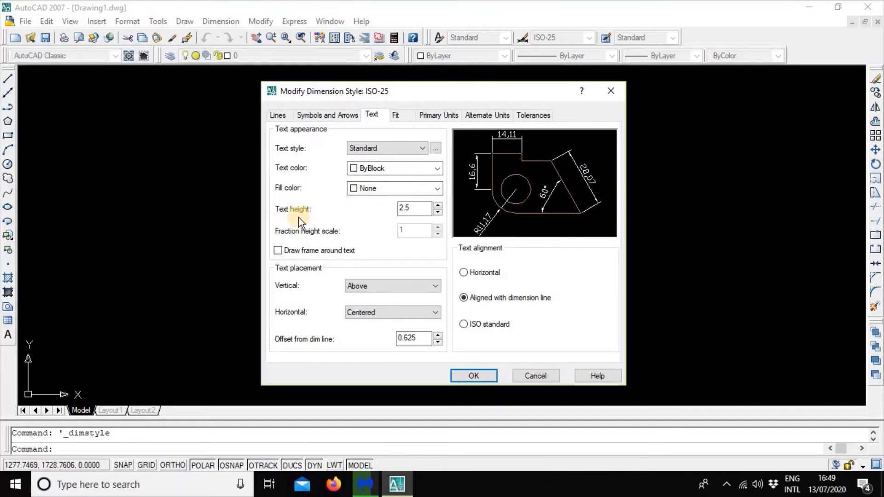
{"action": "double_click", "coordinate": [412, 208]}
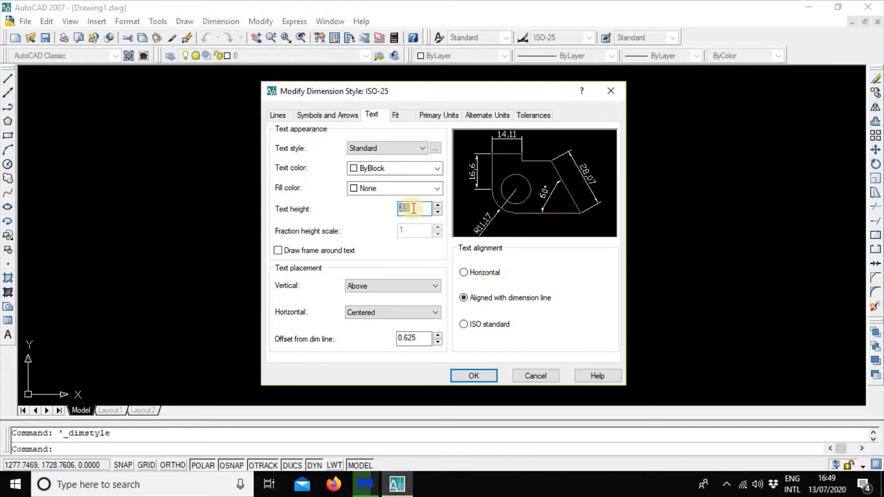
{"action": "type", "text": "10"}
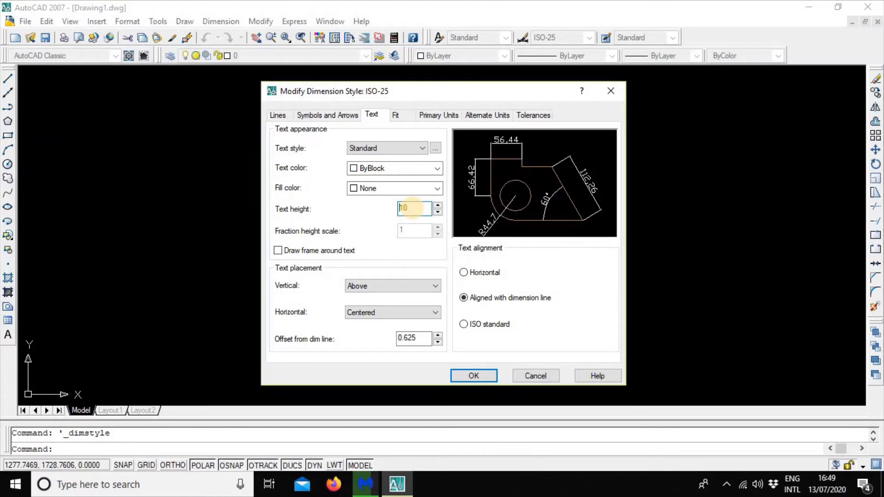
{"action": "left_click", "coordinate": [471, 369]}
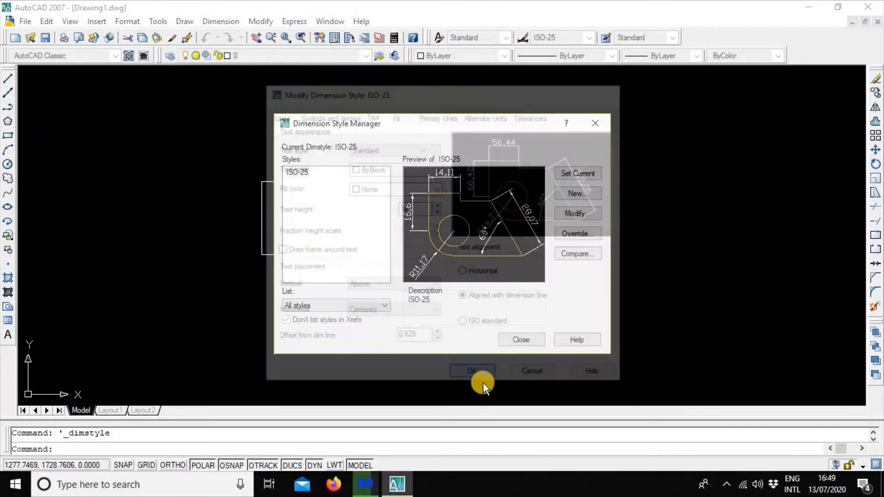
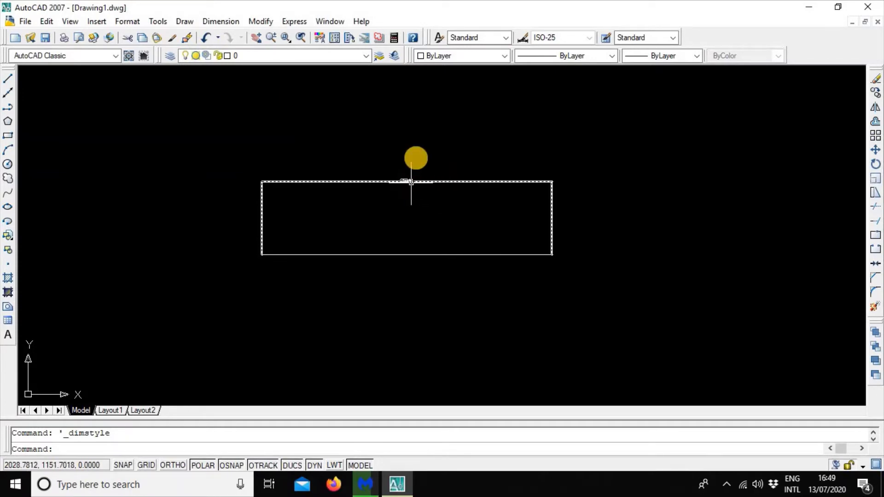
- Set the text height of the ISO-25 dimension style to 50 and apply it to the drawing
{"action": "left_click", "coordinate": [232, 20]}
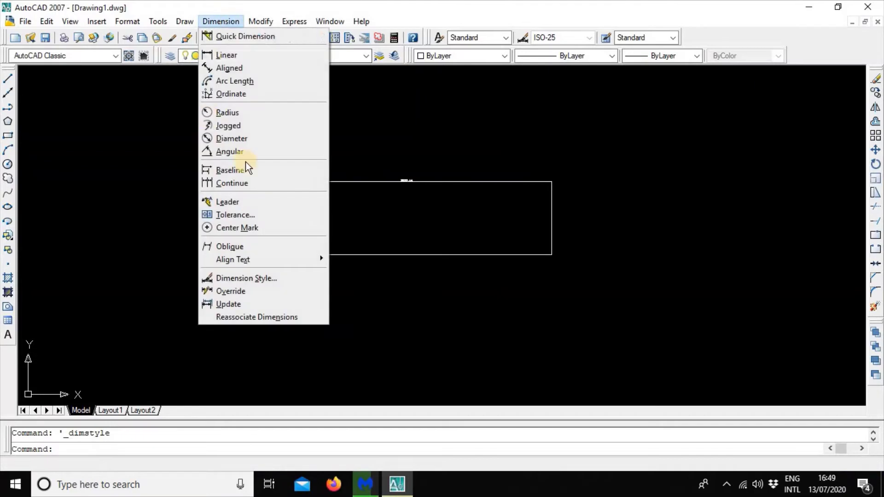
{"action": "left_click", "coordinate": [279, 280]}
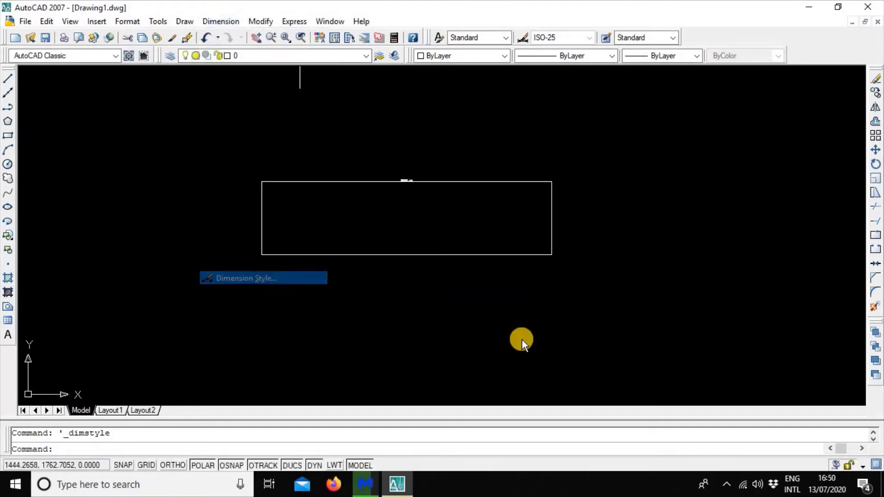
{"action": "left_click", "coordinate": [587, 210]}
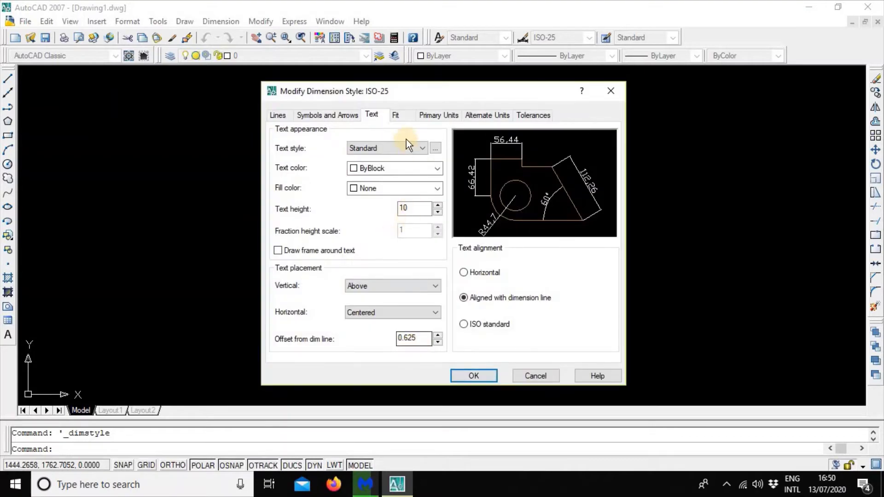
{"action": "double_click", "coordinate": [415, 212]}
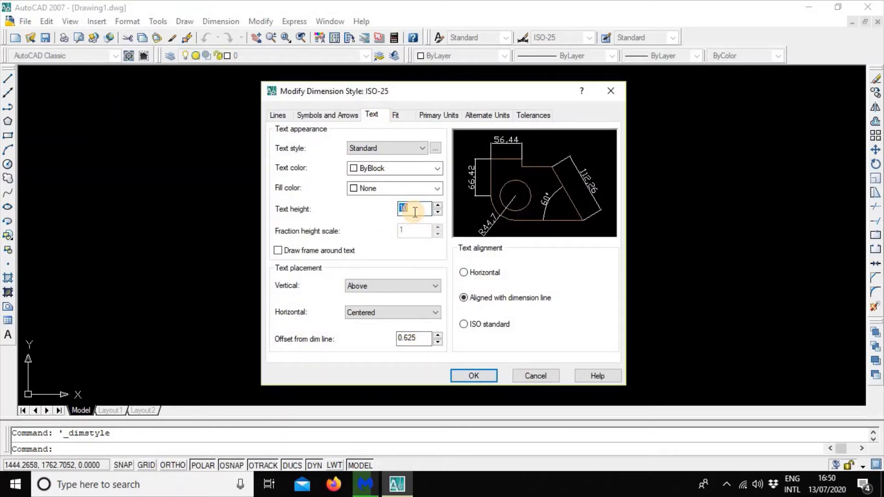
{"action": "type", "text": "50"}
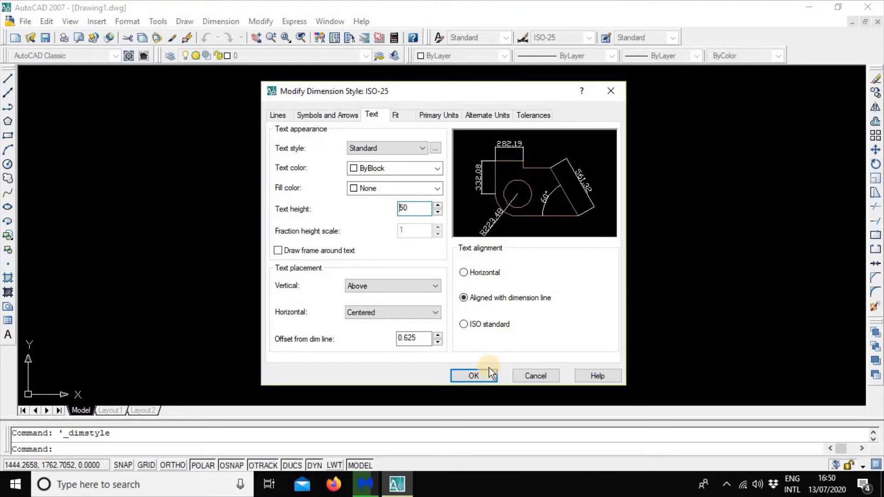
{"action": "left_click", "coordinate": [476, 384]}
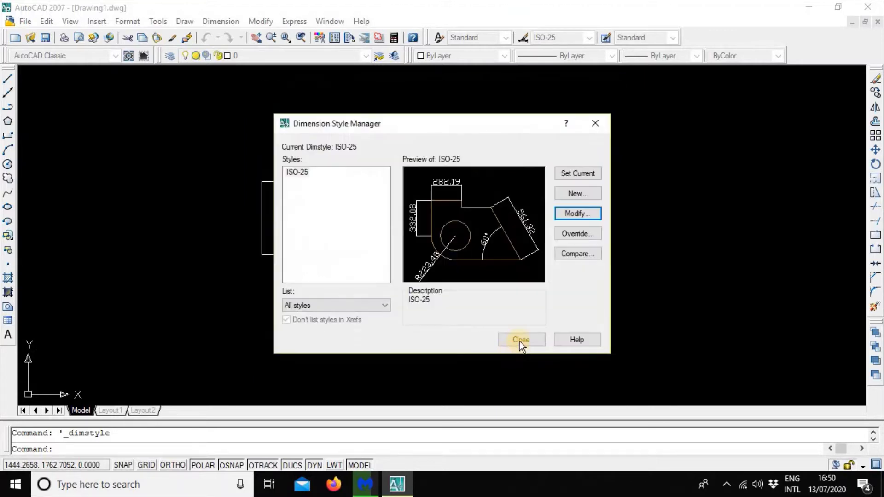
{"action": "left_click", "coordinate": [520, 339]}
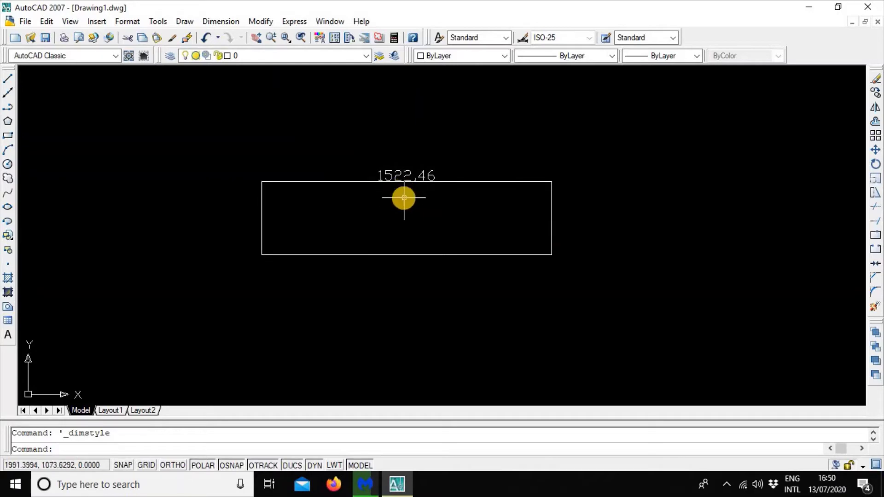
{"action": "left_click", "coordinate": [404, 197]}
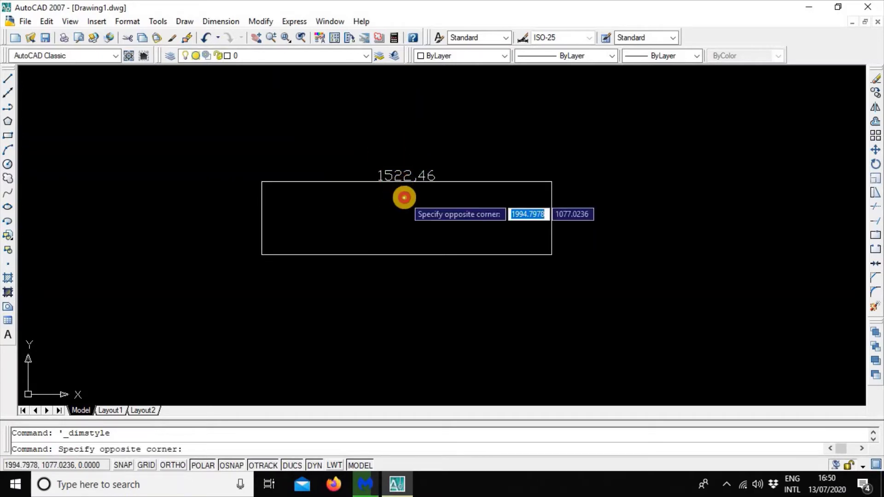
{"action": "left_click", "coordinate": [405, 197]}
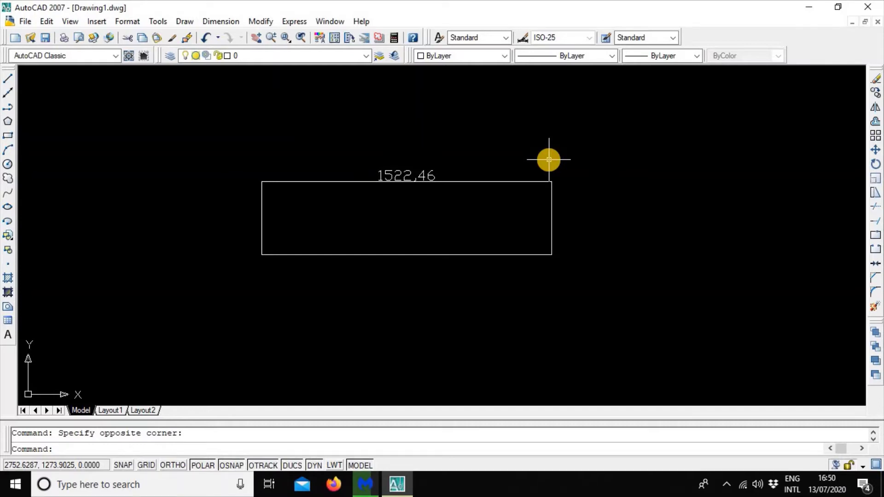
- Set the linear unit format of the ISO-25 dimension style to Engineering and apply it to the drawing
{"action": "left_click", "coordinate": [225, 23]}
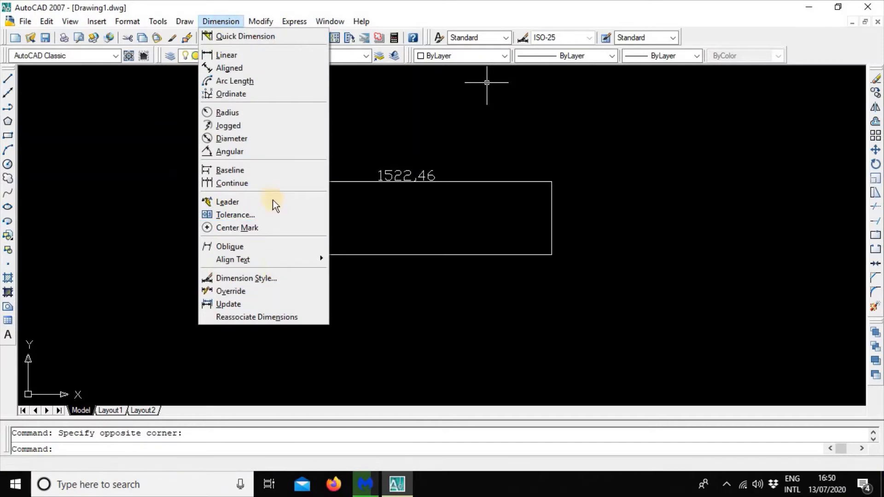
{"action": "left_click", "coordinate": [269, 278]}
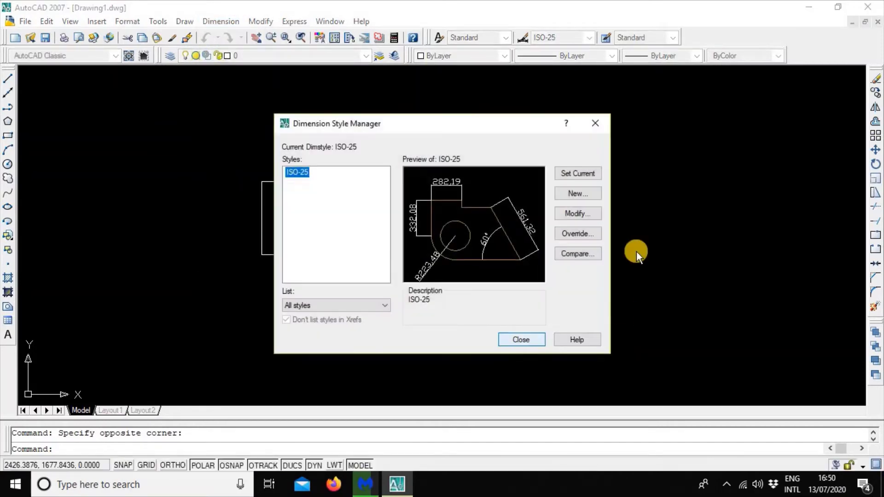
{"action": "left_click", "coordinate": [575, 214]}
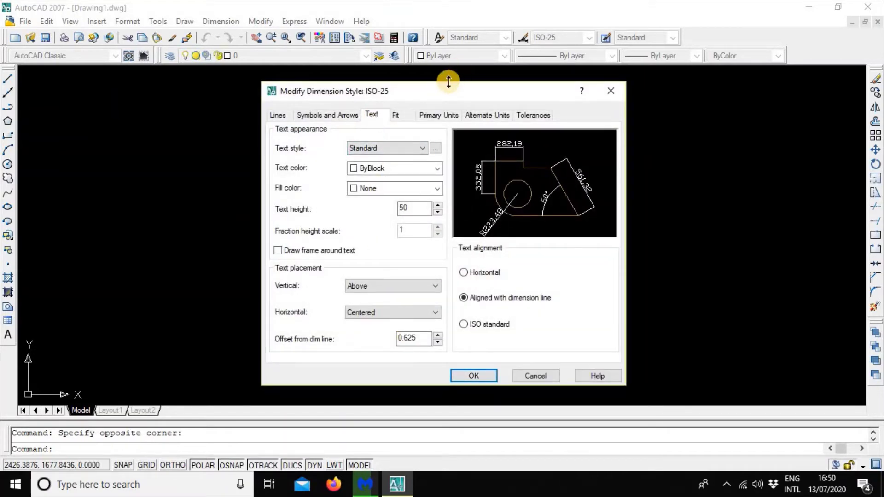
{"action": "left_click", "coordinate": [446, 115]}
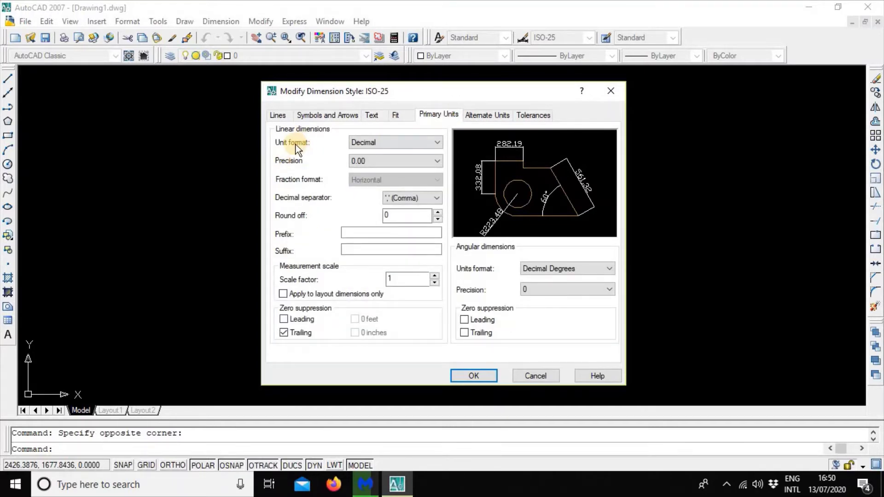
{"action": "left_click", "coordinate": [372, 145]}
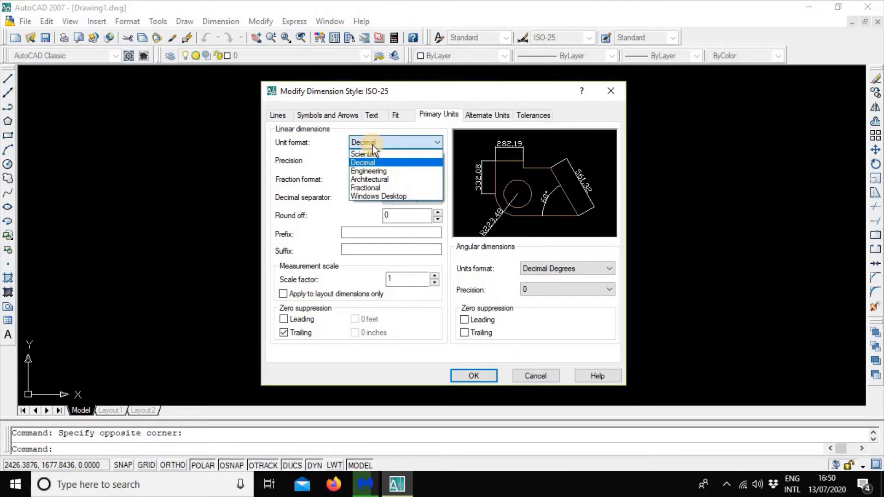
{"action": "left_click", "coordinate": [377, 173]}
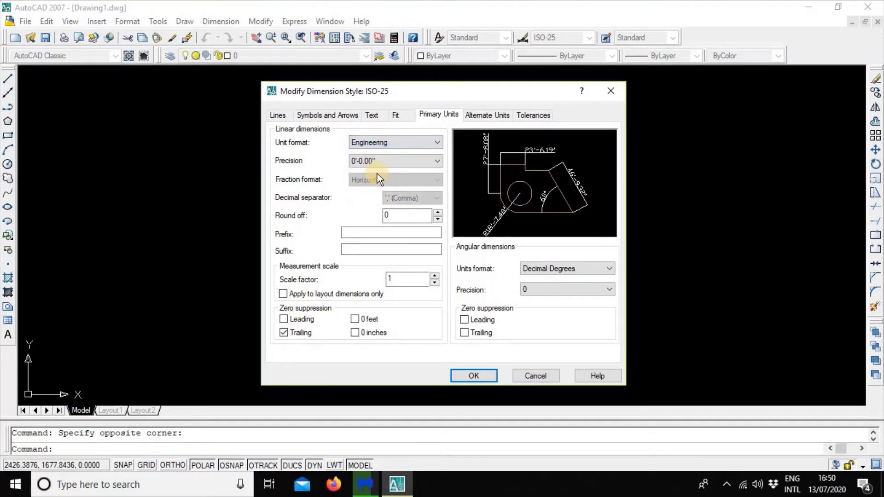
{"action": "left_click", "coordinate": [475, 376]}
{"action": "left_click", "coordinate": [527, 340]}
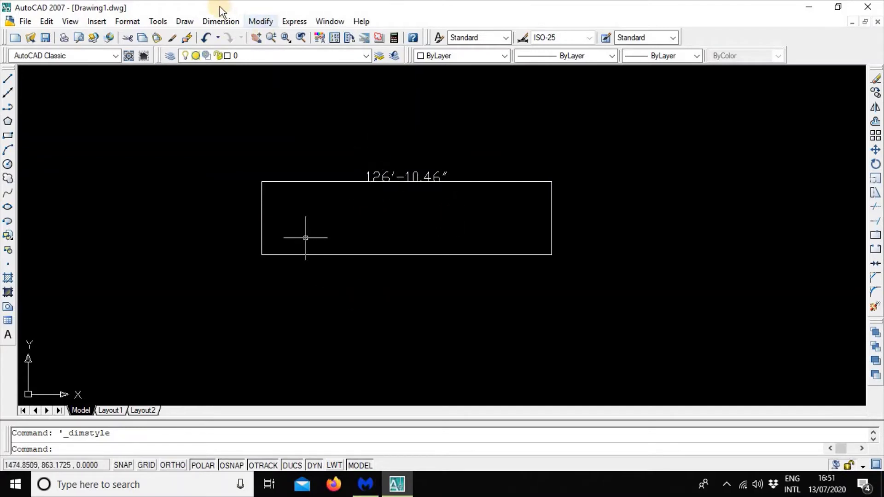
- Set the dimension line color of the ISO-25 dimension style to Green
{"action": "left_click", "coordinate": [216, 21]}
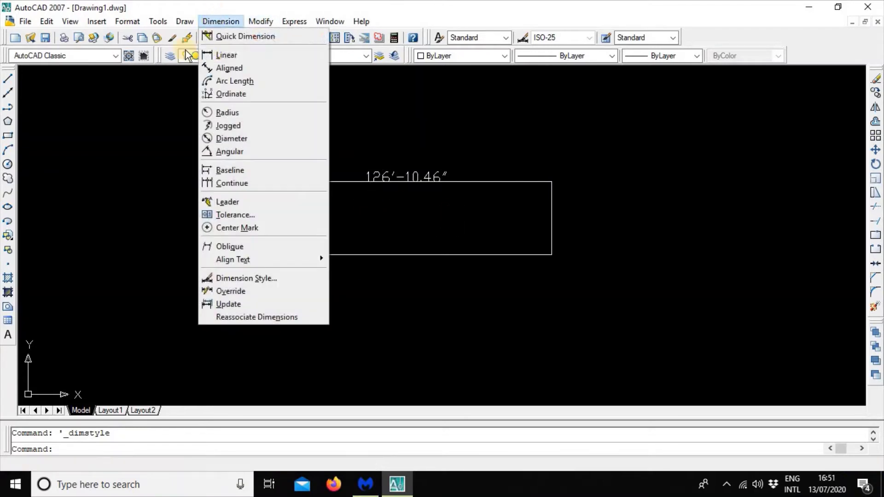
{"action": "left_click", "coordinate": [238, 278]}
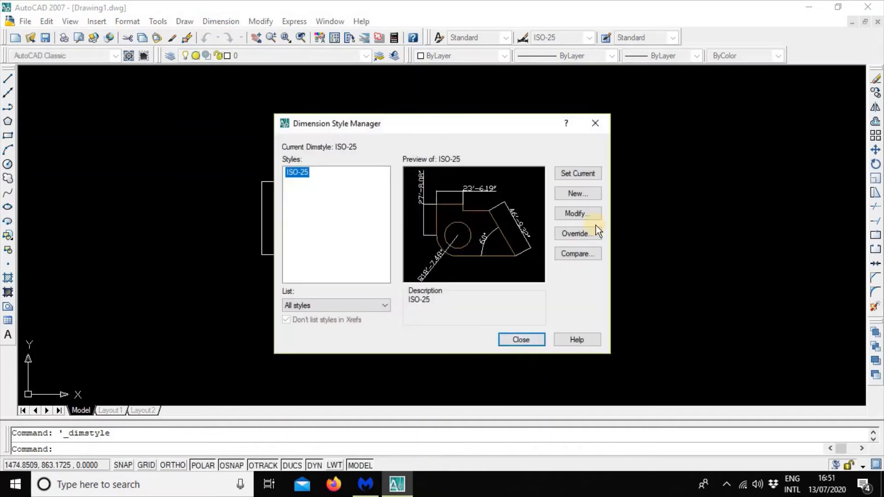
{"action": "left_click", "coordinate": [578, 214]}
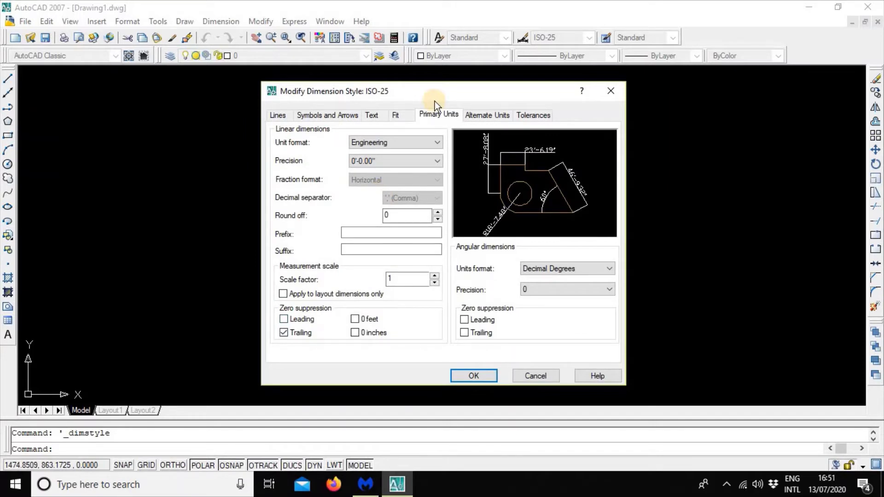
{"action": "left_click", "coordinate": [282, 116]}
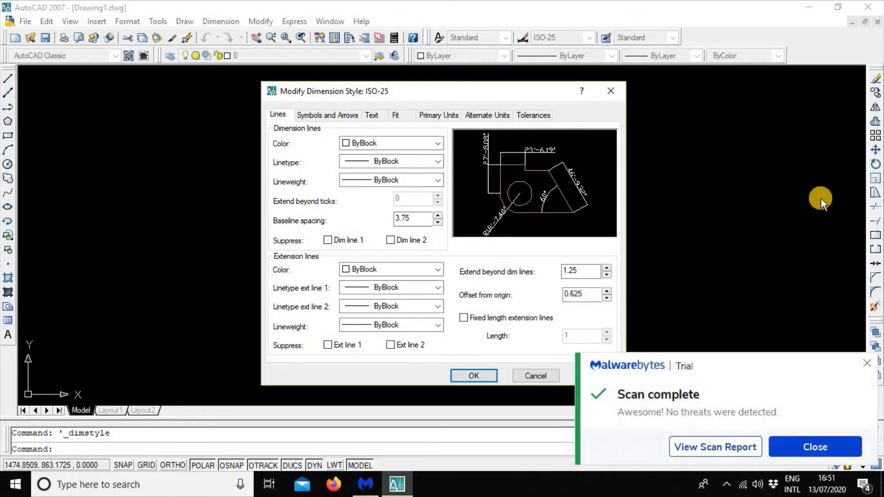
{"action": "left_click", "coordinate": [864, 360]}
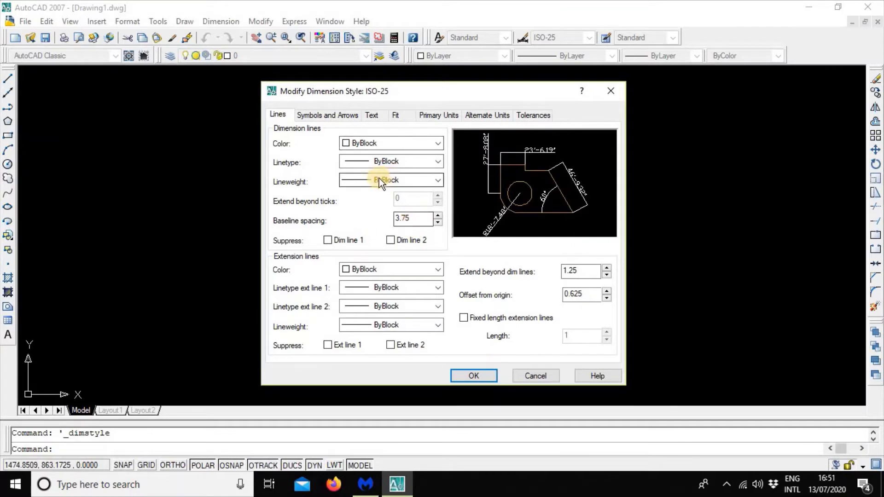
{"action": "left_click", "coordinate": [391, 142]}
{"action": "left_click", "coordinate": [390, 142]}
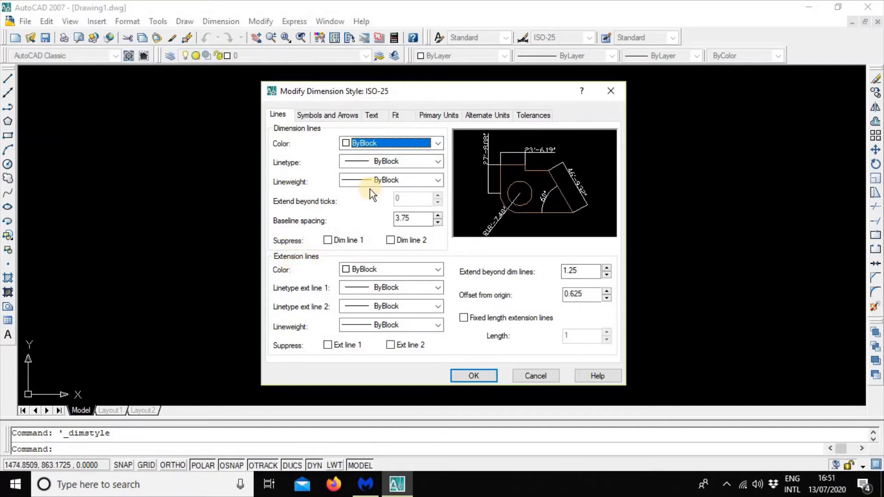
{"action": "left_click", "coordinate": [394, 140]}
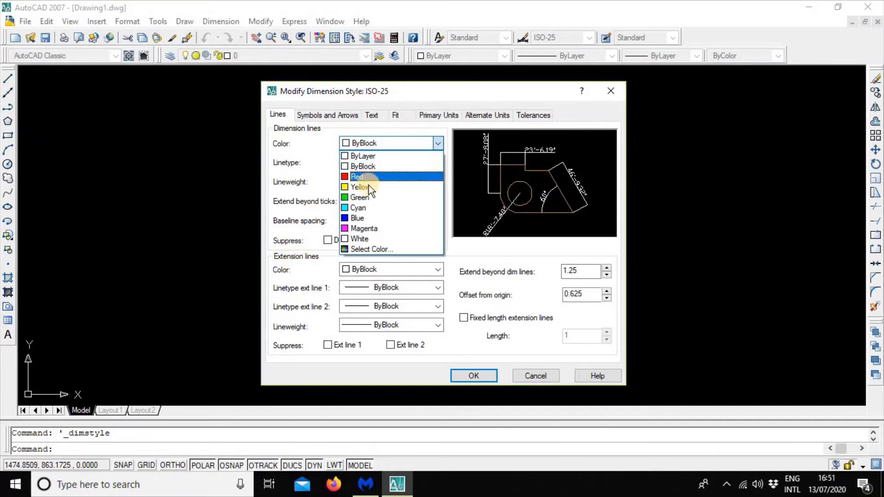
{"action": "left_click", "coordinate": [364, 196]}
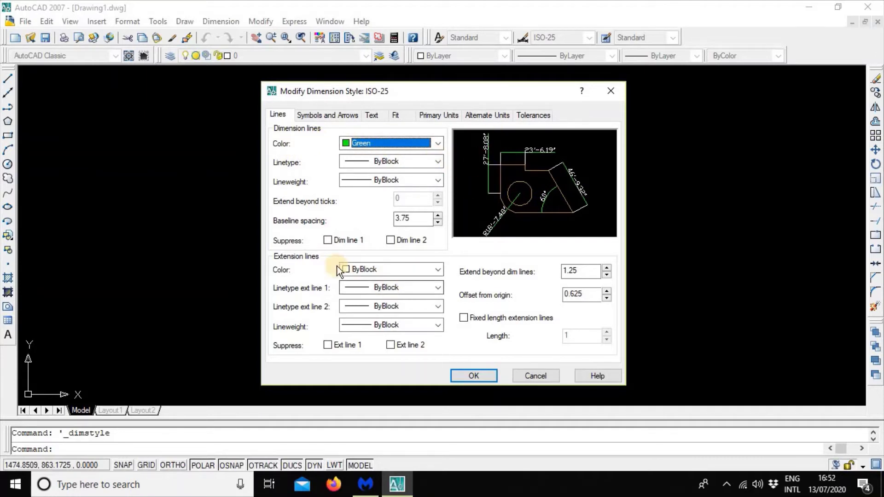
- Set the extension line color to Green as well and apply the modified ISO-25 style to the drawing
{"action": "left_click", "coordinate": [374, 271]}
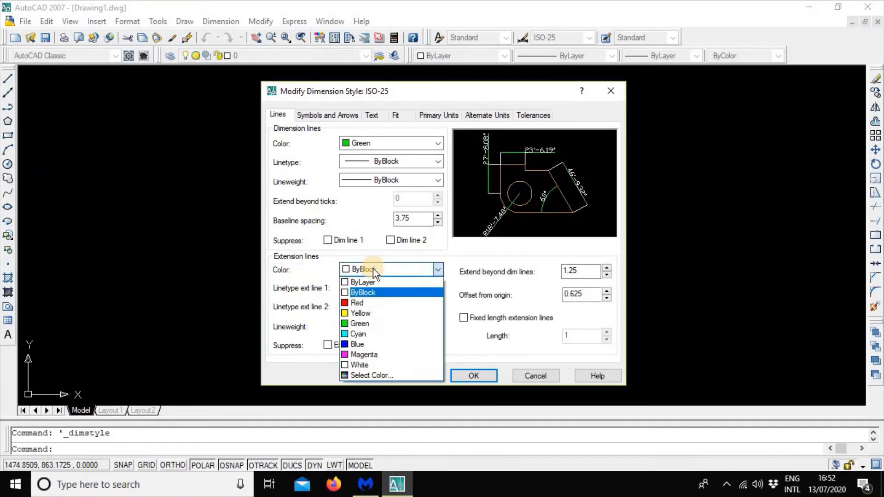
{"action": "left_click", "coordinate": [362, 320]}
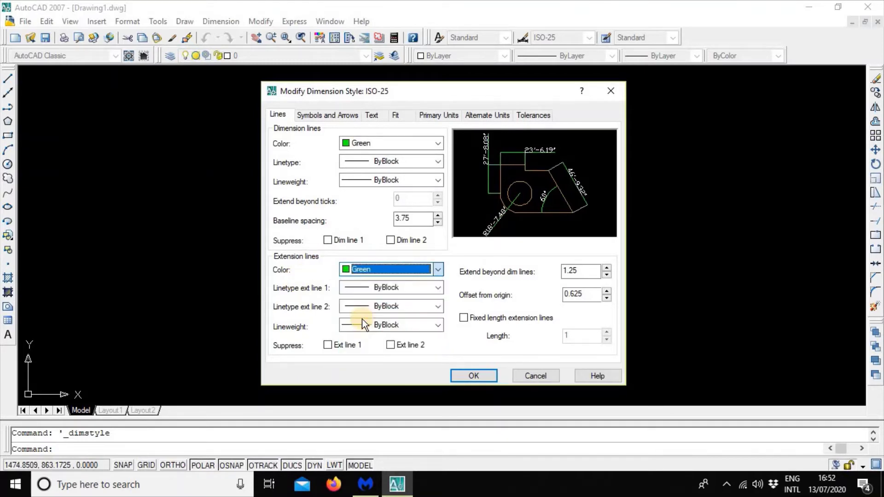
{"action": "left_click", "coordinate": [469, 382]}
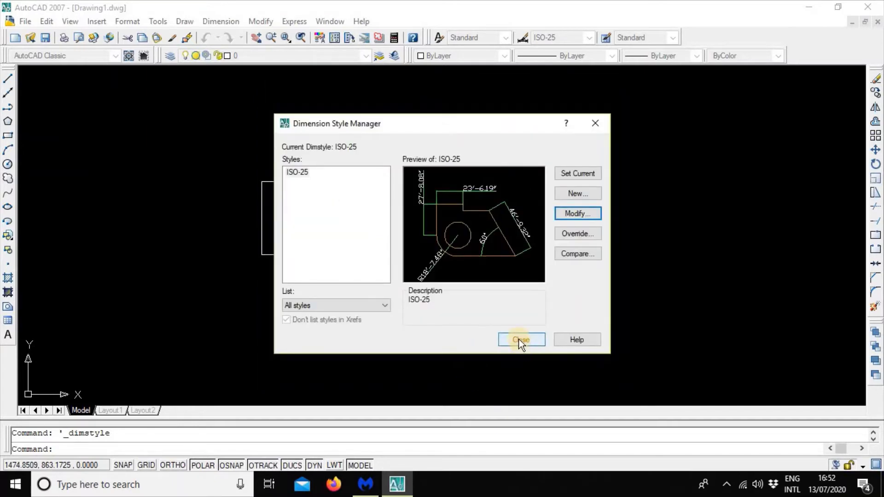
{"action": "left_click", "coordinate": [518, 339]}
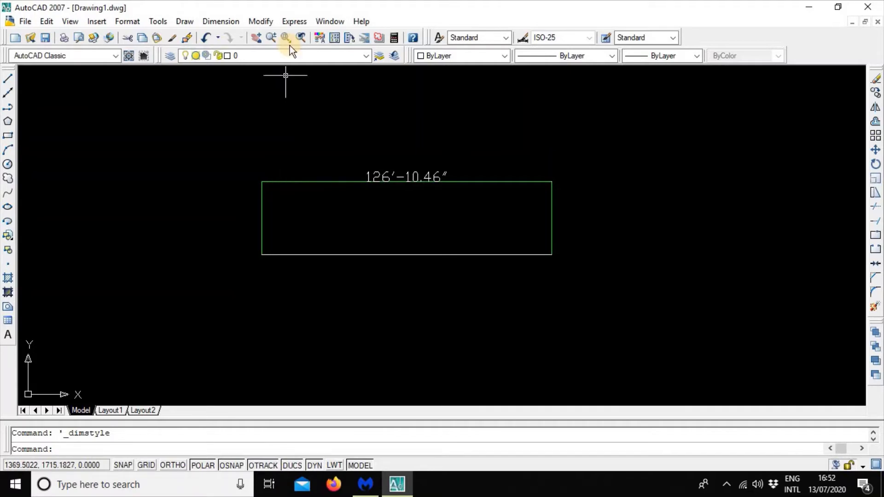
- Set the arrow size of the ISO-25 dimension style to 50 and apply it to the drawing
{"action": "left_click", "coordinate": [228, 20]}
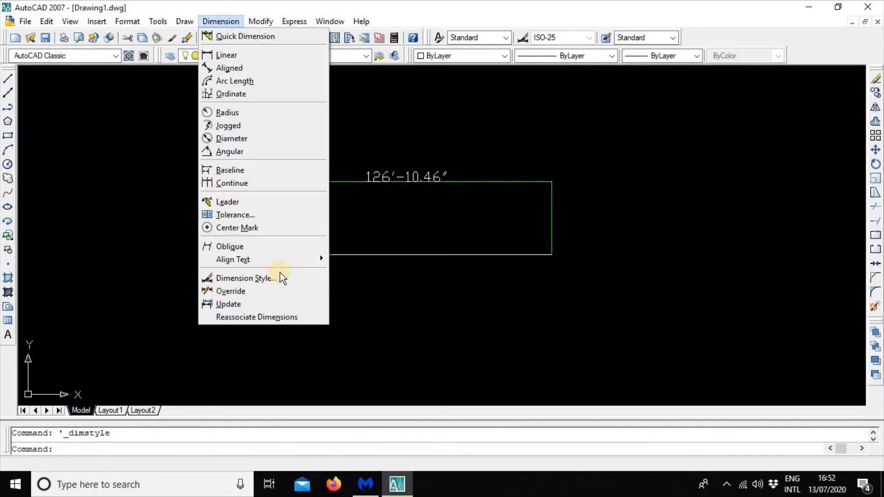
{"action": "left_click", "coordinate": [280, 274]}
{"action": "left_click", "coordinate": [577, 213]}
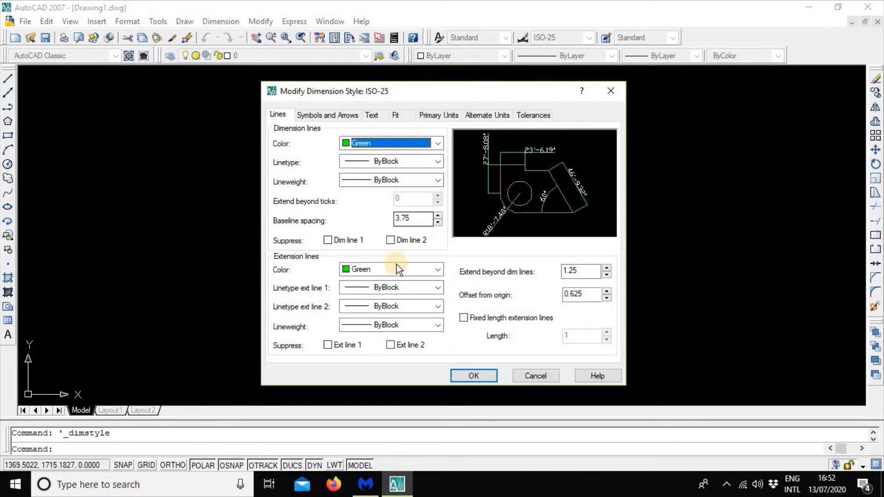
{"action": "left_click", "coordinate": [337, 119]}
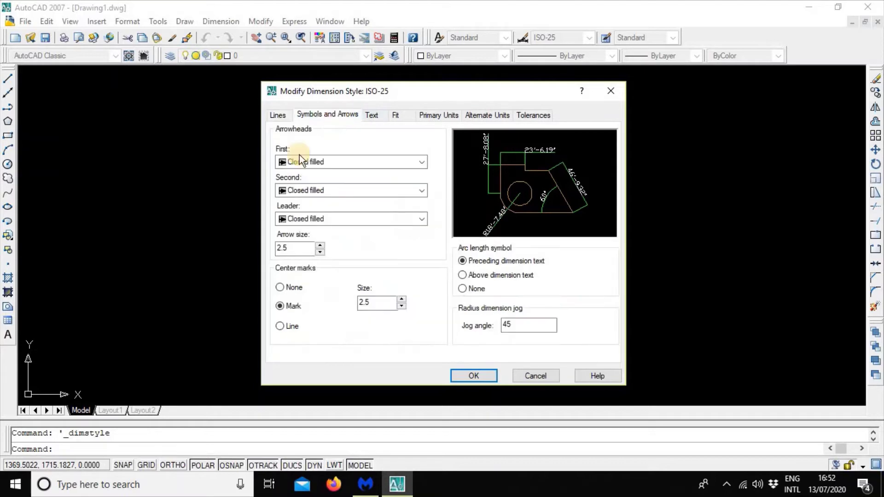
{"action": "double_click", "coordinate": [308, 247]}
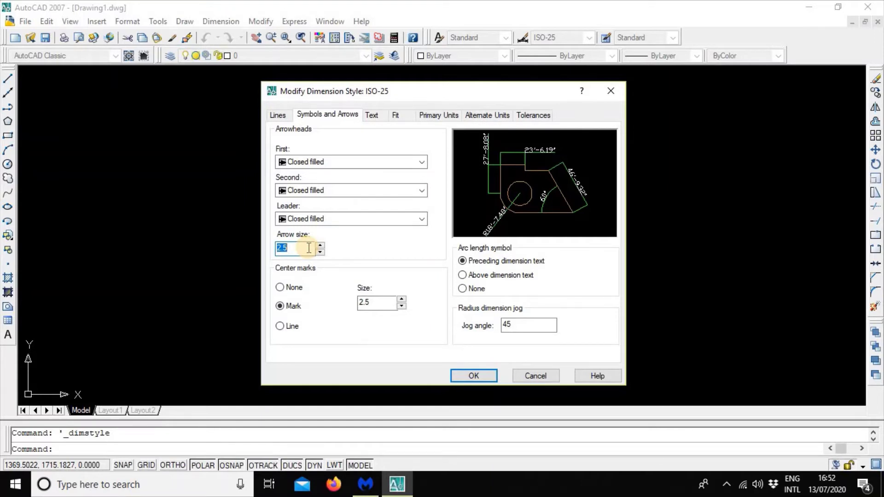
{"action": "type", "text": "50"}
{"action": "left_click", "coordinate": [489, 375]}
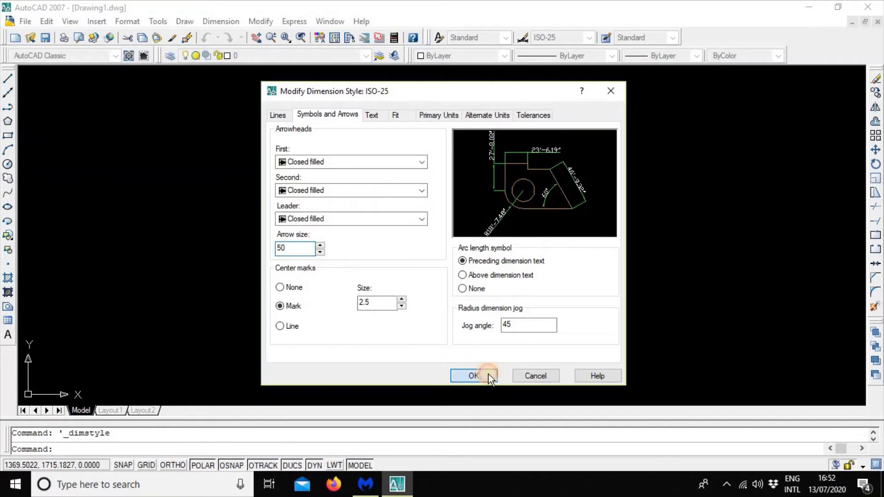
{"action": "left_click", "coordinate": [502, 341]}
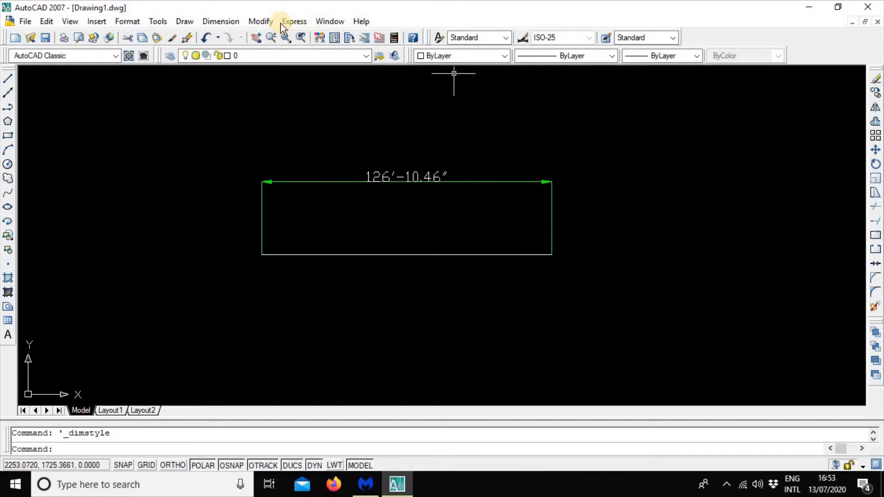
- Set the dimension lines' baseline spacing in the ISO-25 dimension style to 20
{"action": "left_click", "coordinate": [223, 21]}
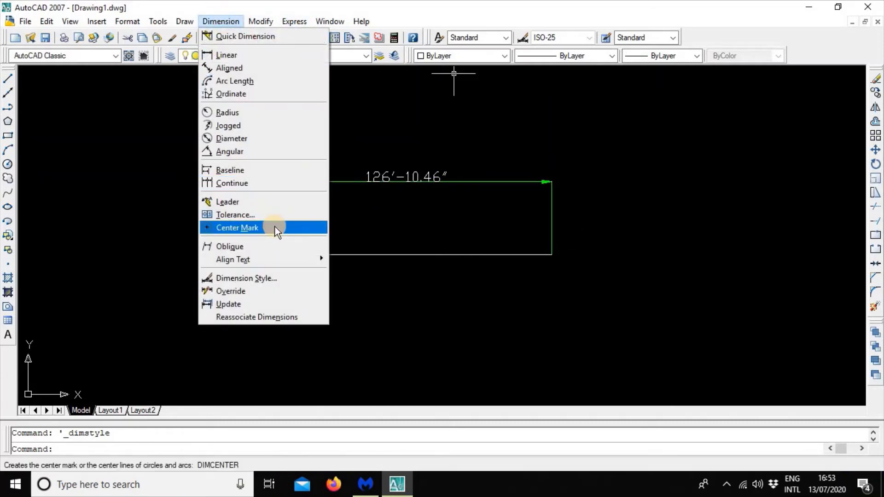
{"action": "left_click", "coordinate": [279, 279]}
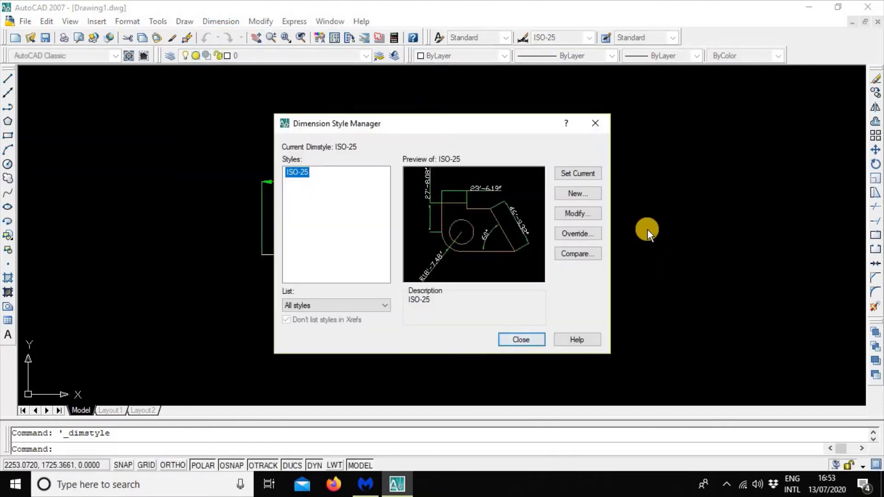
{"action": "left_click", "coordinate": [591, 214]}
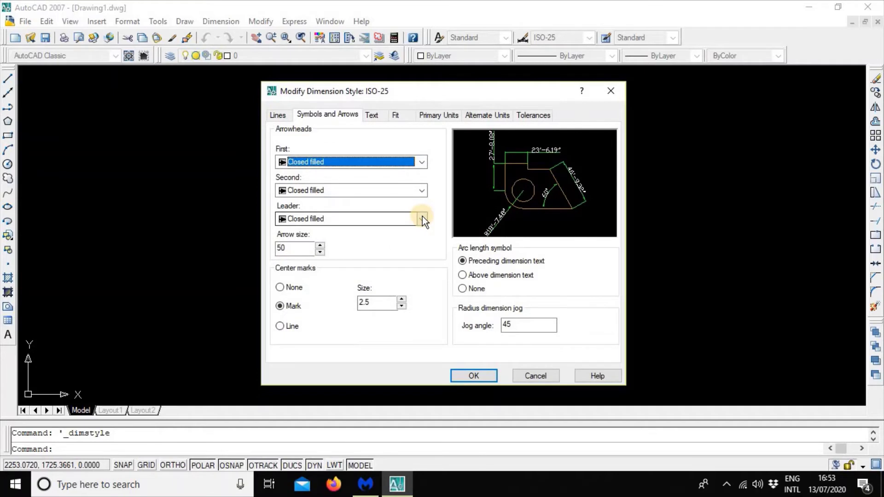
{"action": "left_click", "coordinate": [282, 116]}
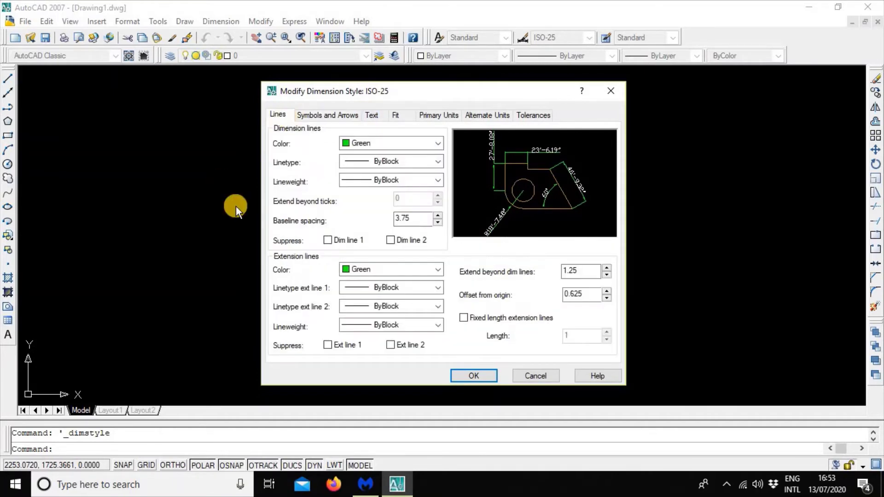
{"action": "double_click", "coordinate": [431, 220]}
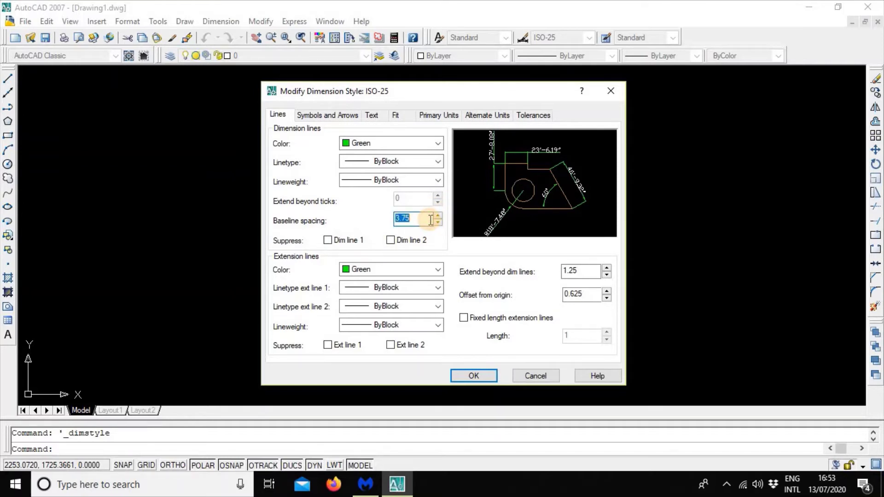
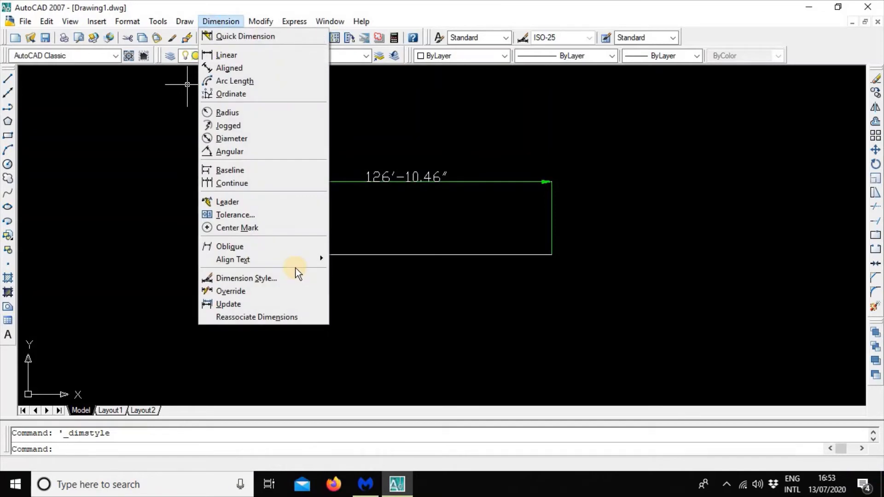
- Set the linear dimension precision of the ISO-25 dimension style to 0'-0.0"
{"action": "left_click", "coordinate": [294, 278]}
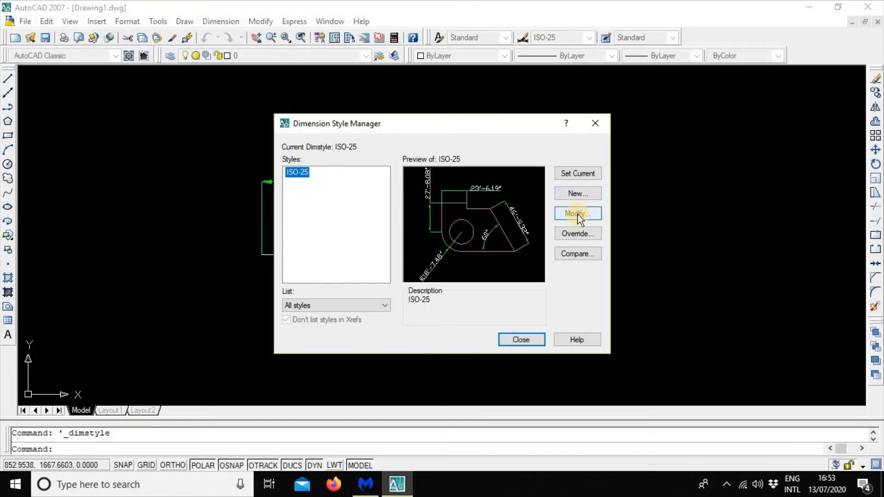
{"action": "left_click", "coordinate": [578, 214]}
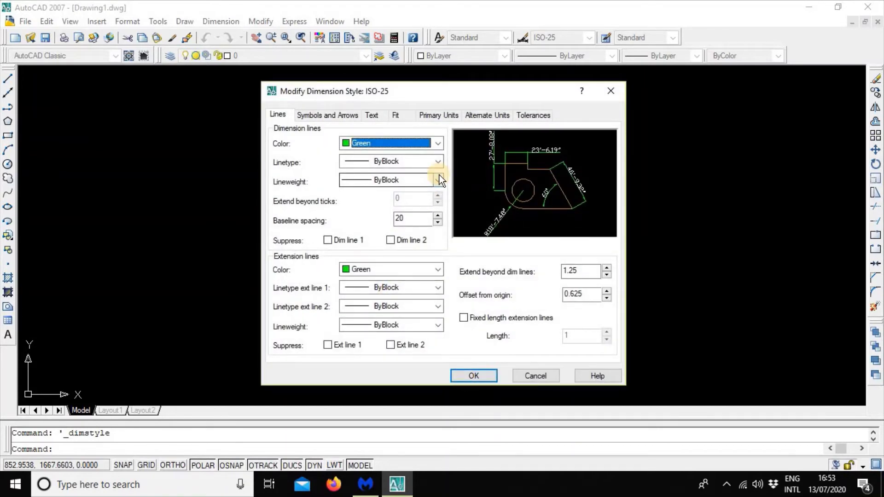
{"action": "left_click", "coordinate": [442, 116]}
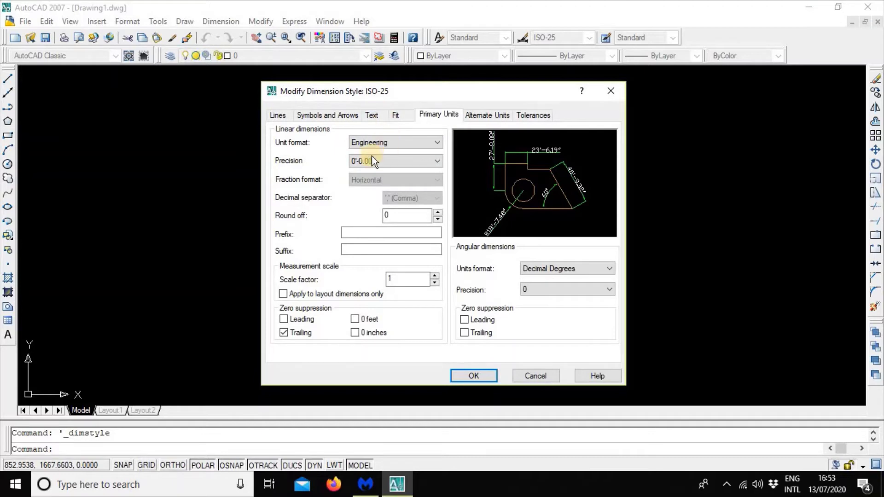
{"action": "left_click", "coordinate": [399, 159]}
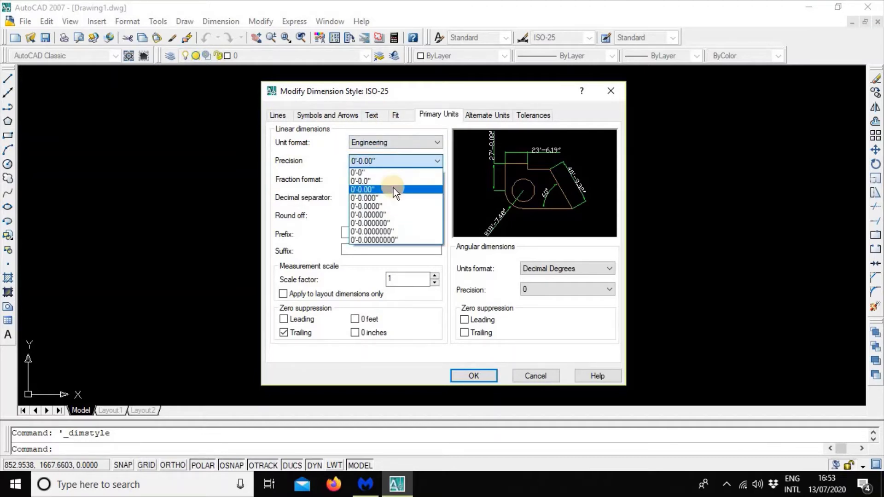
{"action": "left_click", "coordinate": [392, 183]}
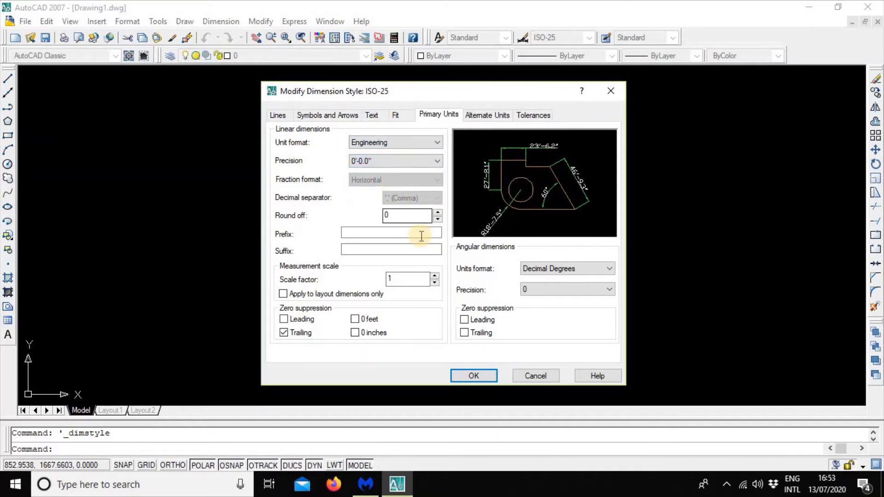
- Set the ISO-25 fit option to move Arrows outside the extension lines first, and apply the modified style to the drawing
{"action": "left_click", "coordinate": [397, 116]}
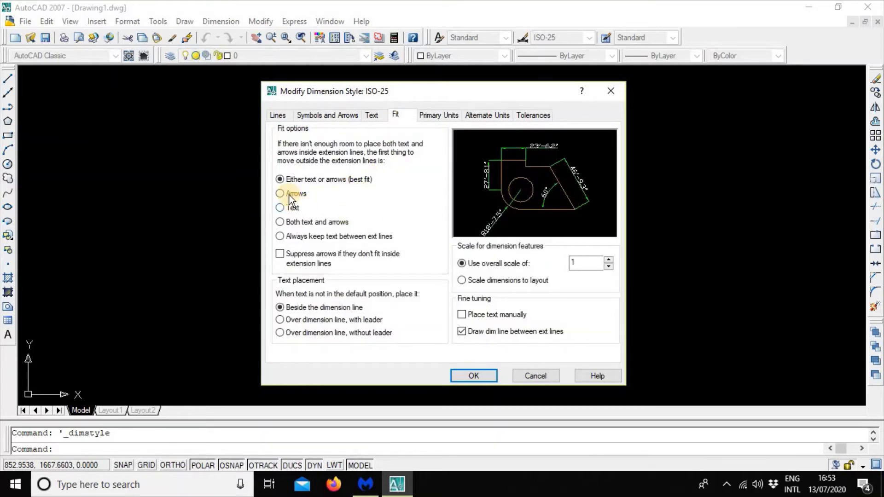
{"action": "left_click", "coordinate": [281, 193]}
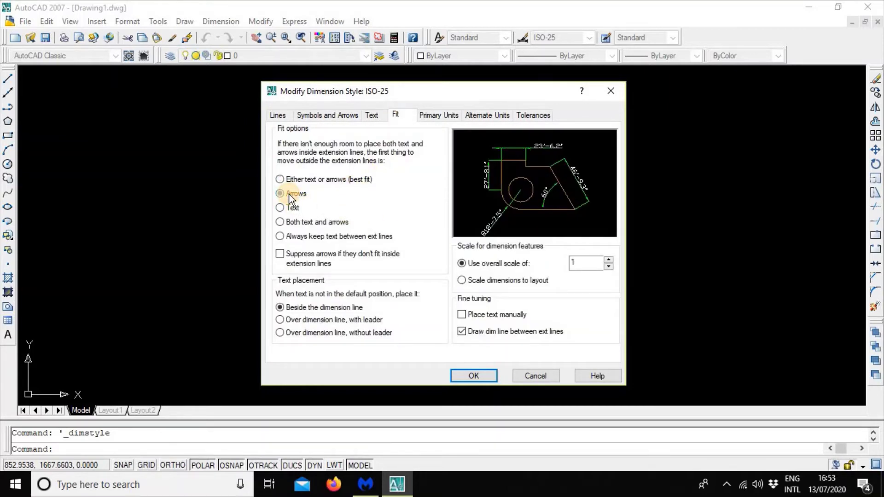
{"action": "left_click", "coordinate": [316, 179]}
{"action": "left_click", "coordinate": [295, 195]}
{"action": "left_click", "coordinate": [291, 197]}
{"action": "left_click", "coordinate": [504, 319]}
{"action": "left_click", "coordinate": [463, 370]}
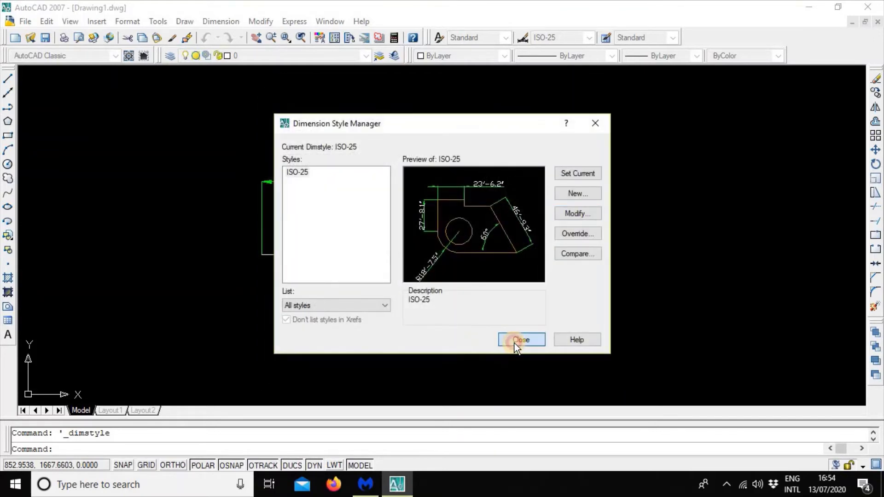
{"action": "left_click", "coordinate": [514, 343]}
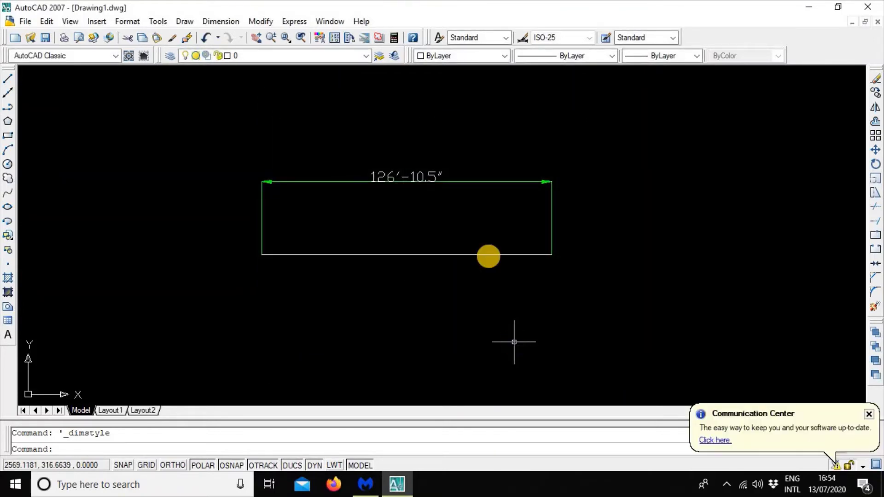
- Load the ISO dot linetype ACAD_ISO07W100 from acadiso.lin while modifying the ISO-25 style's dimension line linetype
{"action": "left_click", "coordinate": [218, 22]}
{"action": "left_click", "coordinate": [285, 277]}
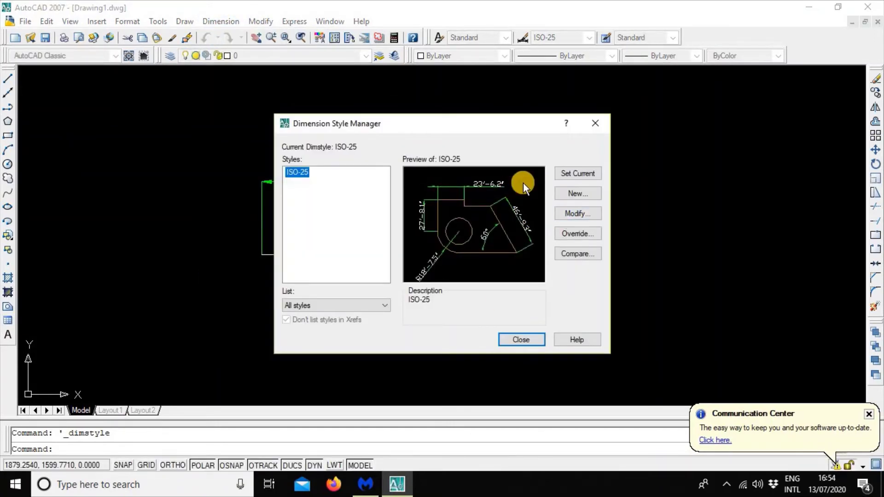
{"action": "left_click", "coordinate": [588, 214]}
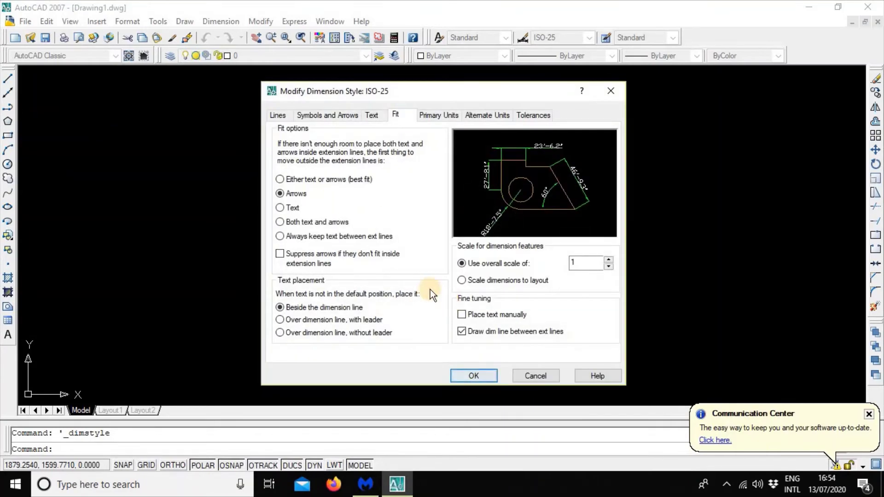
{"action": "left_click", "coordinate": [284, 119]}
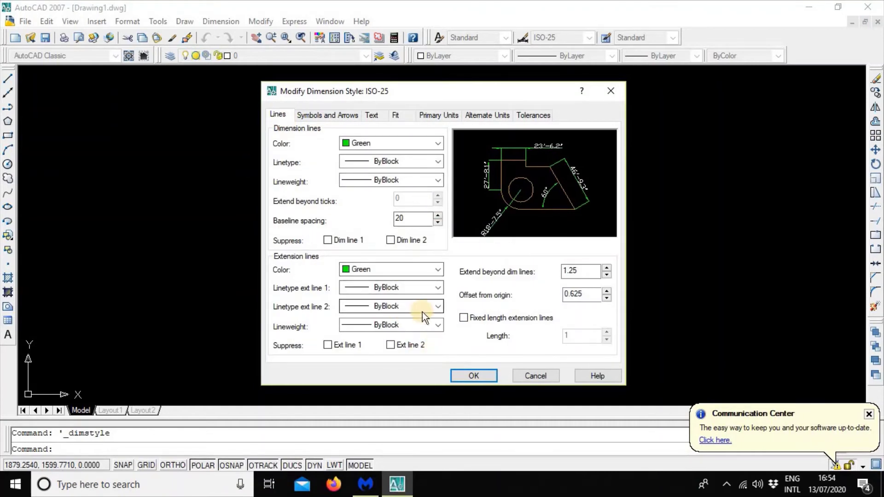
{"action": "left_click", "coordinate": [368, 165]}
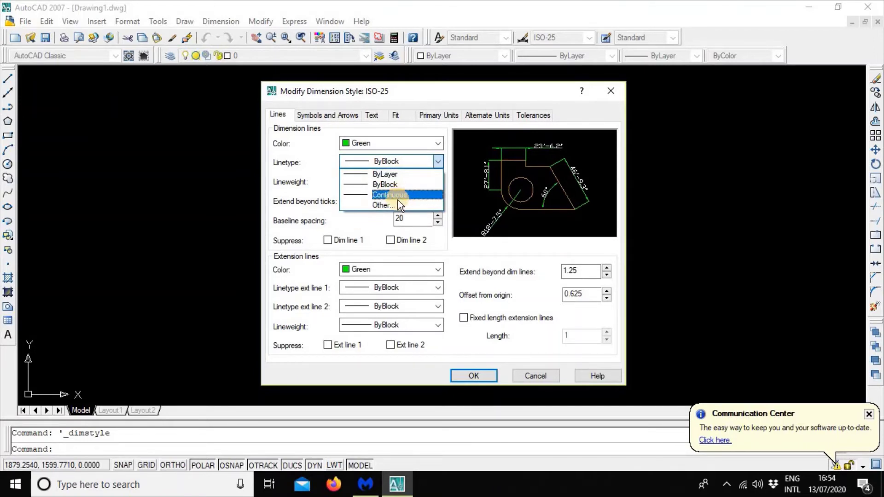
{"action": "left_click", "coordinate": [398, 205]}
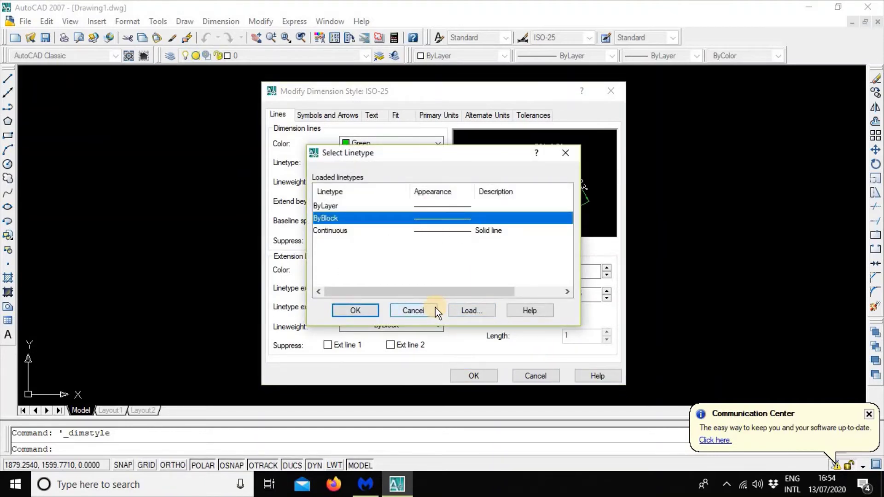
{"action": "left_click", "coordinate": [467, 312]}
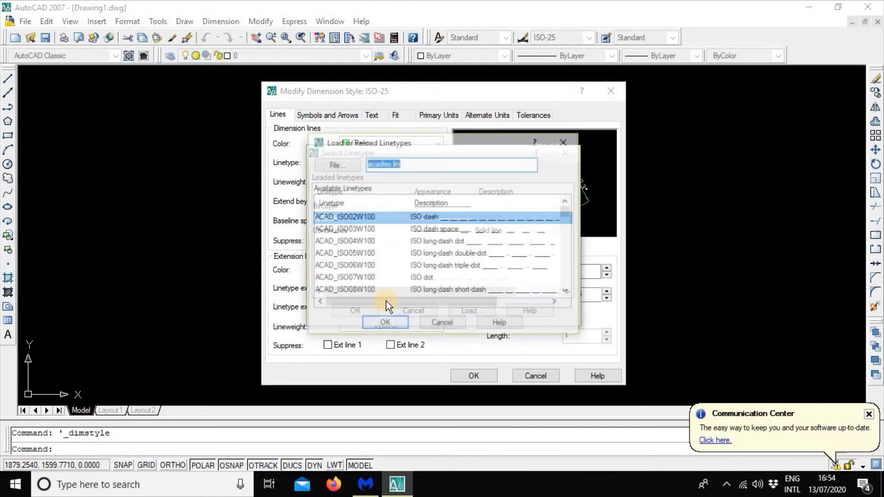
{"action": "left_click", "coordinate": [477, 279]}
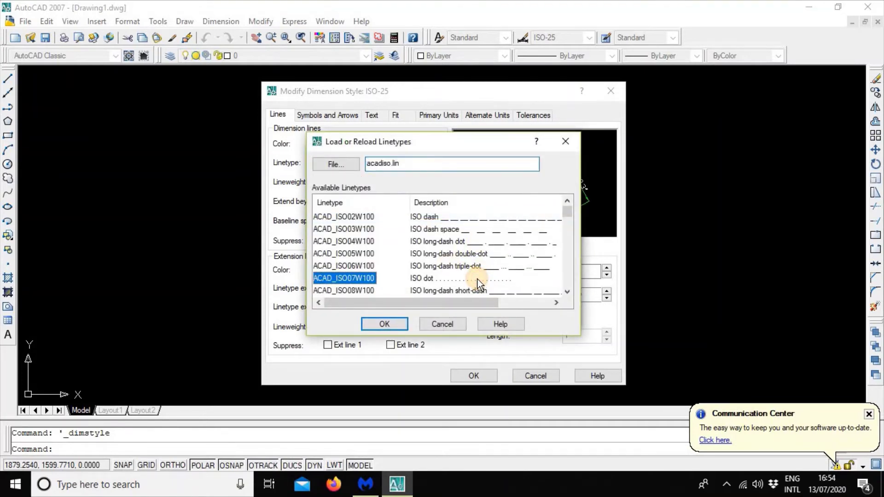
{"action": "left_click", "coordinate": [406, 324]}
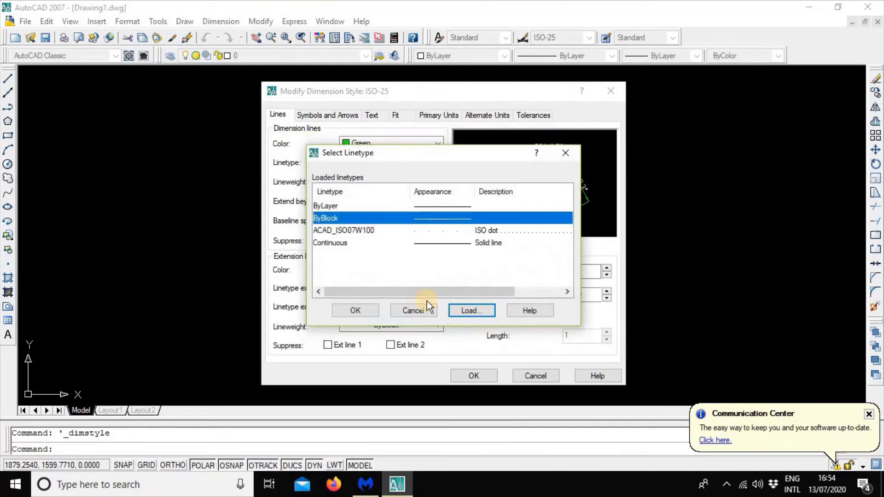
- Assign the ACAD_ISO07W100 linetype to the ISO-25 dimension lines and apply the modified style to the drawing
{"action": "left_click", "coordinate": [362, 227]}
{"action": "left_click", "coordinate": [366, 310]}
{"action": "left_click", "coordinate": [490, 374]}
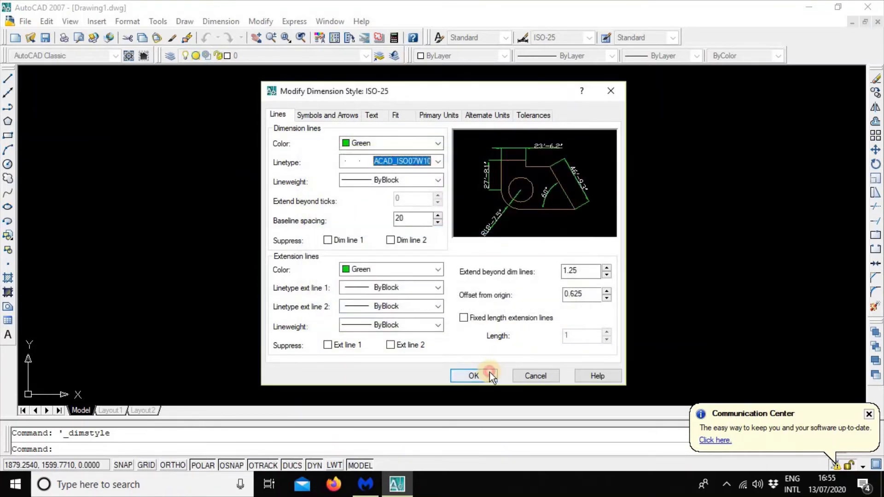
{"action": "left_click", "coordinate": [514, 343]}
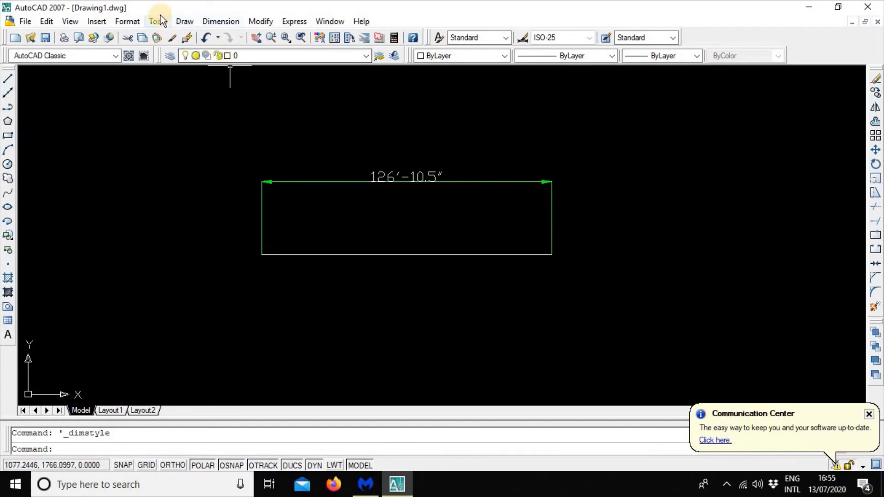
- Set the dimension line lineweight of the ISO-25 dimension style to 0.50 mm and apply it to the drawing
{"action": "left_click", "coordinate": [71, 20]}
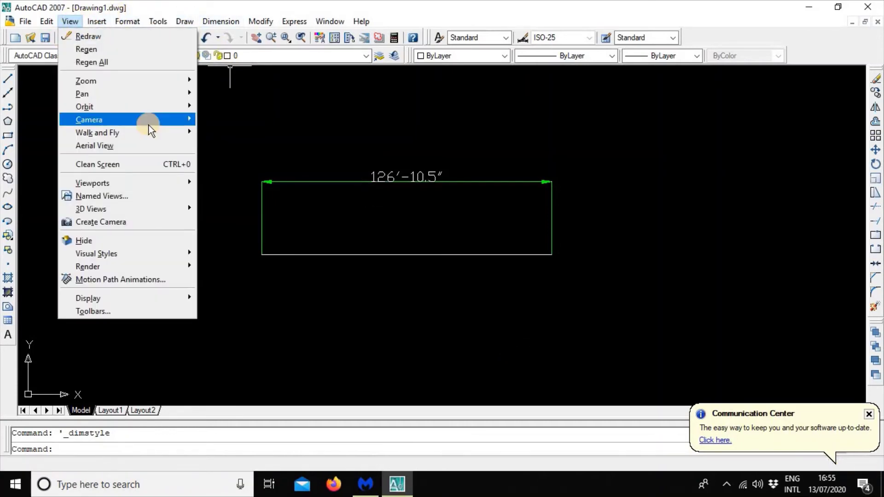
{"action": "left_click", "coordinate": [147, 81]}
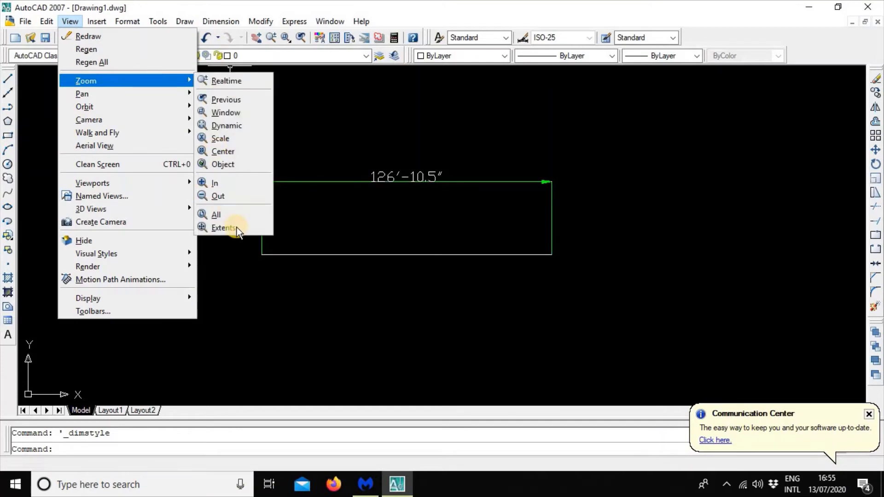
{"action": "left_click", "coordinate": [237, 227]}
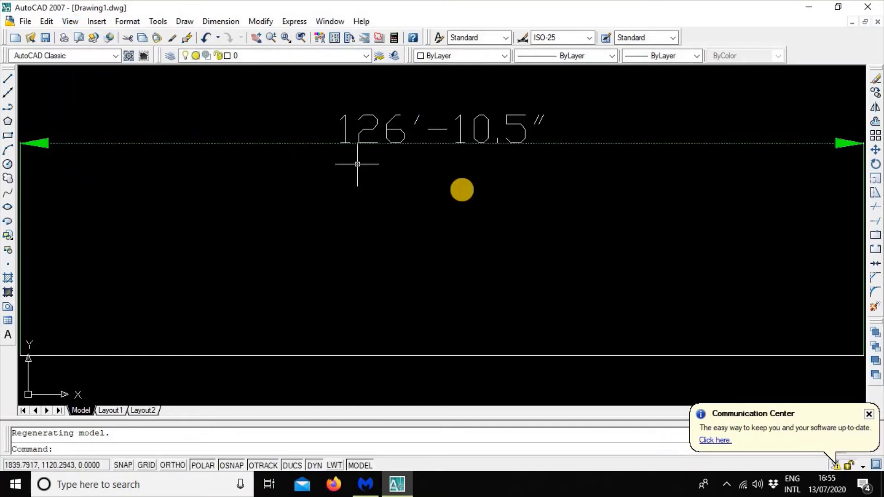
{"action": "left_click", "coordinate": [219, 22]}
{"action": "left_click", "coordinate": [306, 276]}
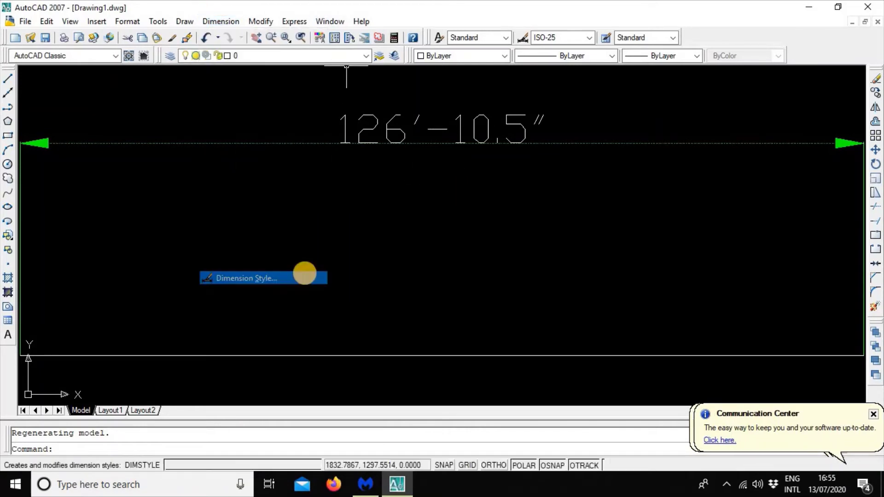
{"action": "left_click", "coordinate": [572, 212]}
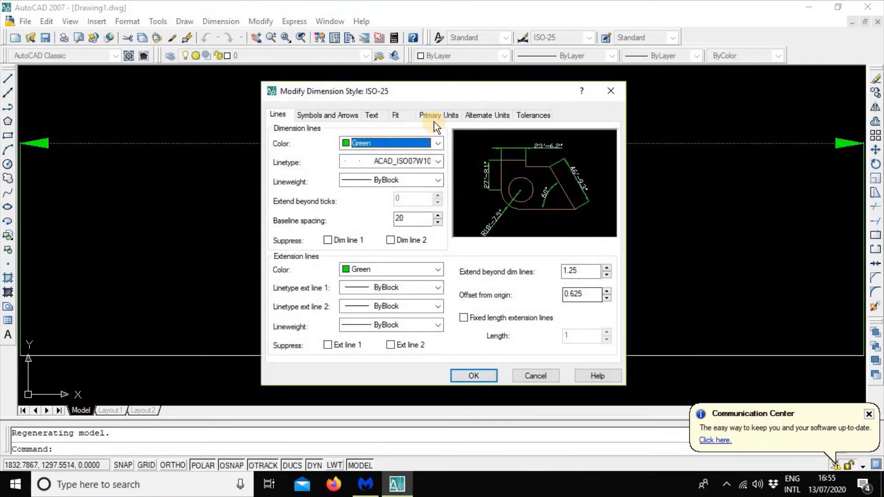
{"action": "left_click", "coordinate": [386, 164]}
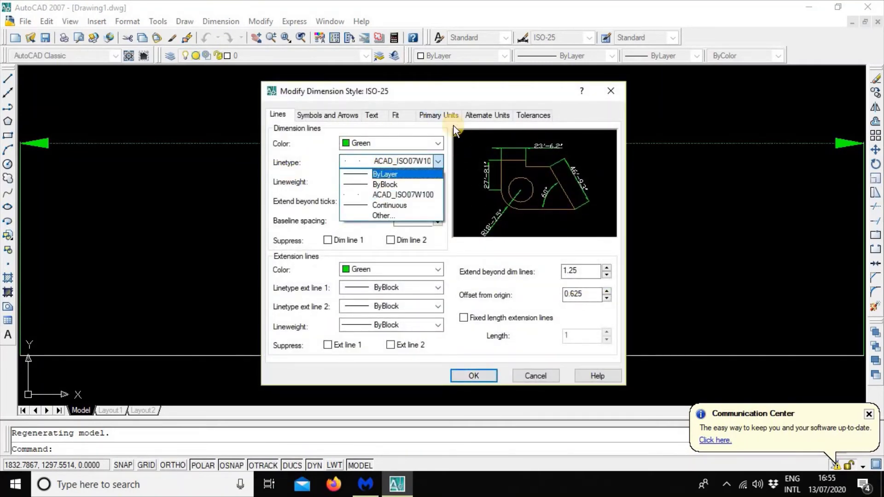
{"action": "left_click", "coordinate": [487, 92]}
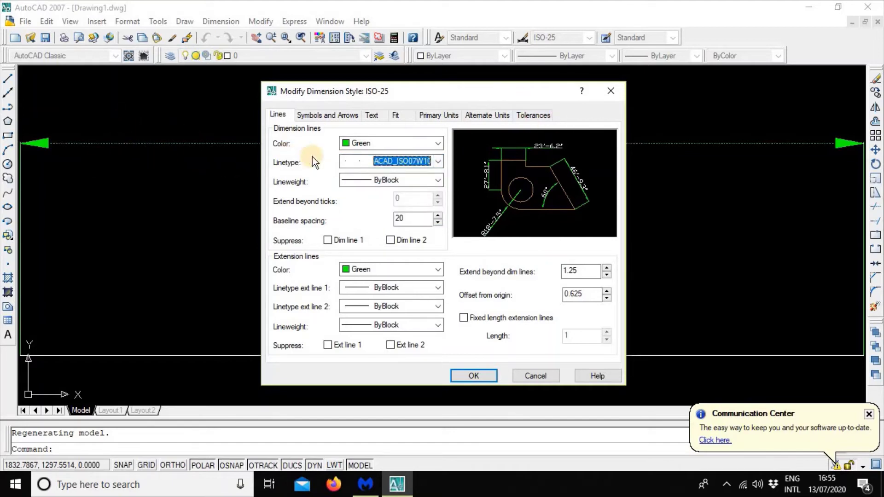
{"action": "left_click", "coordinate": [371, 182]}
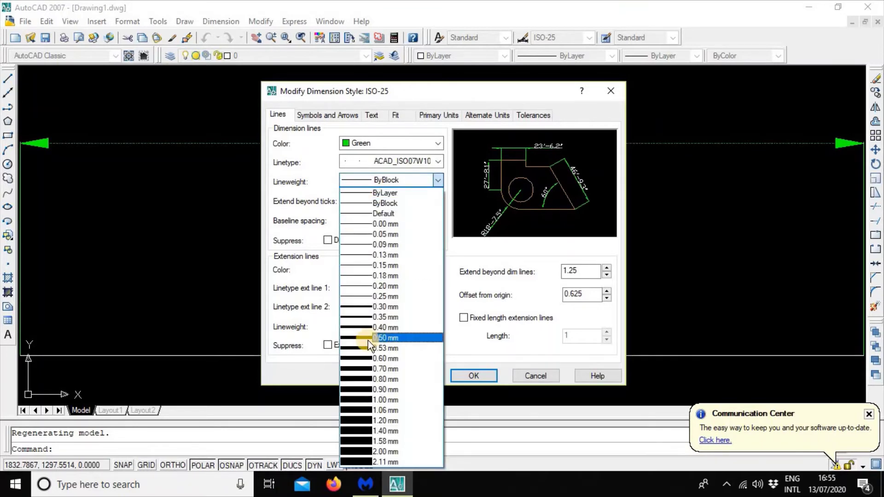
{"action": "left_click", "coordinate": [368, 340]}
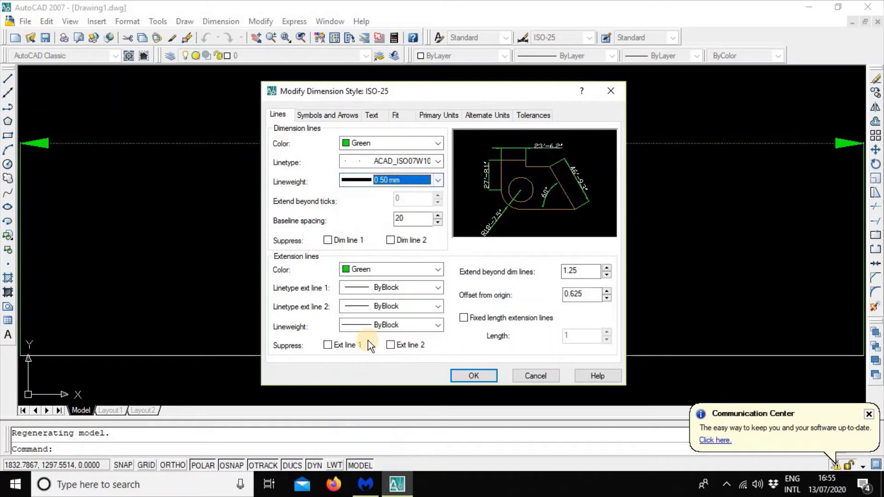
{"action": "left_click", "coordinate": [467, 377]}
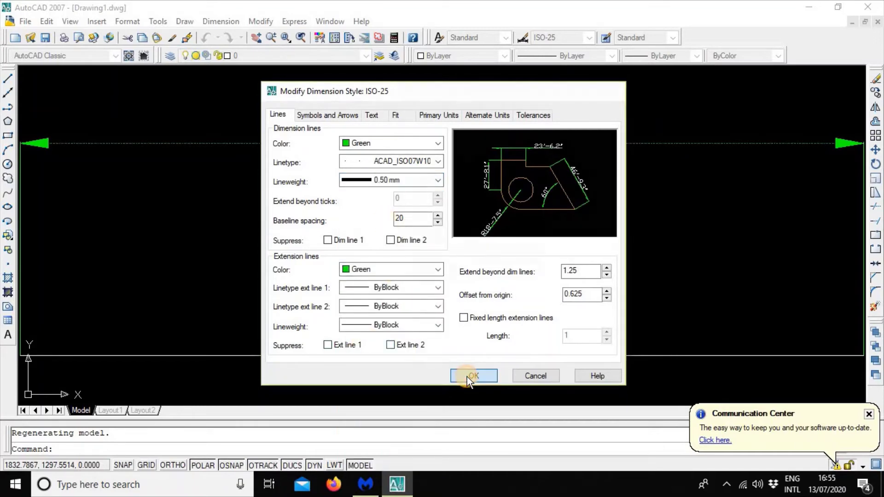
{"action": "left_click", "coordinate": [519, 339]}
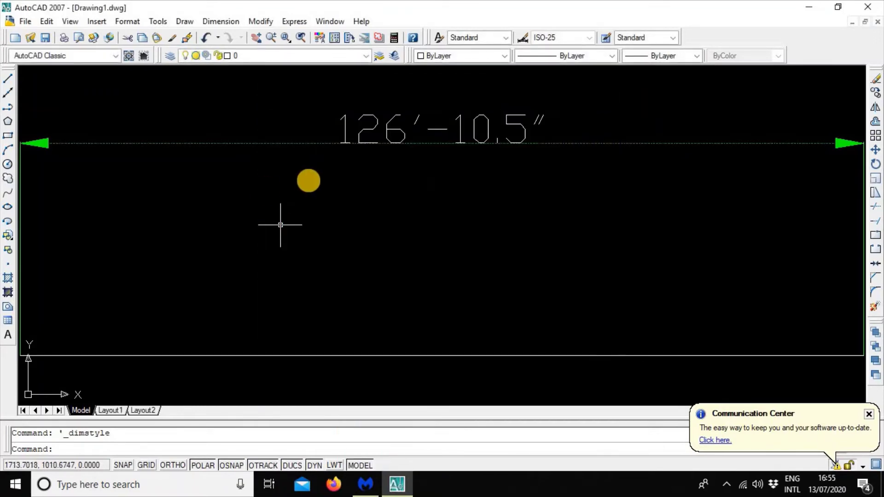
- Zoom out to examine the complete dimension above the drawn line
{"action": "left_click", "coordinate": [310, 181]}
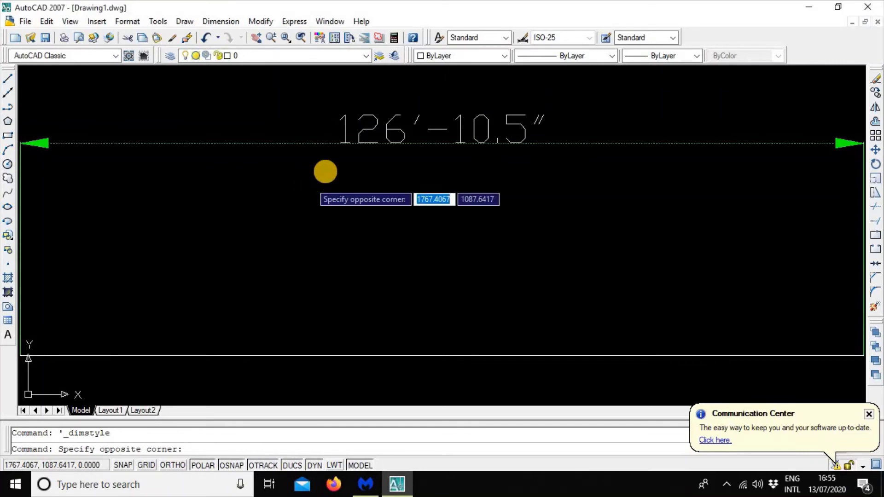
{"action": "left_click", "coordinate": [305, 75]}
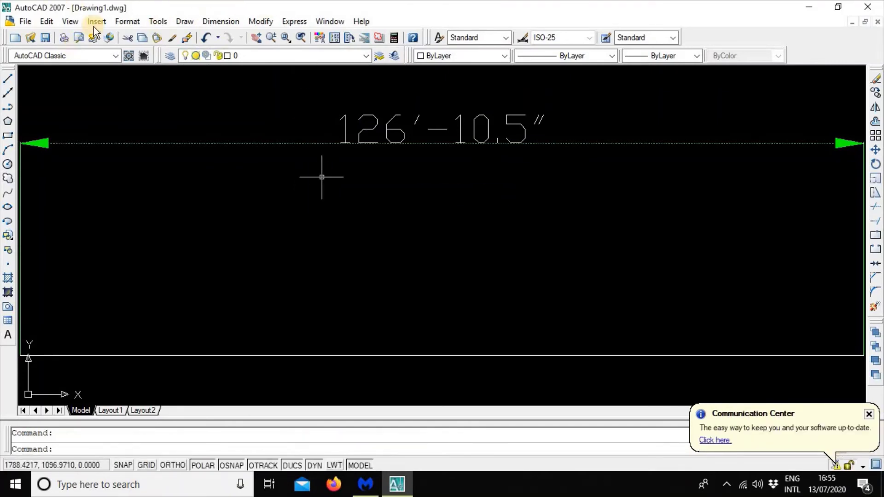
{"action": "left_click", "coordinate": [71, 24]}
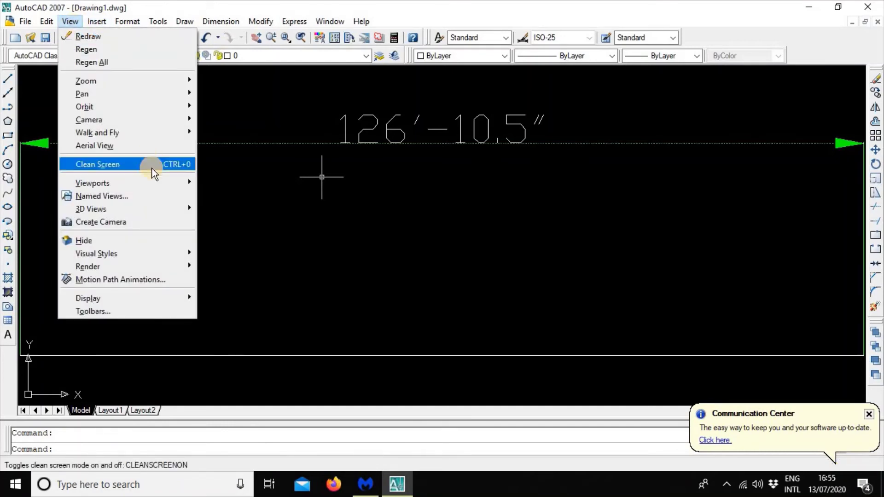
{"action": "mouse_move", "coordinate": [151, 83]}
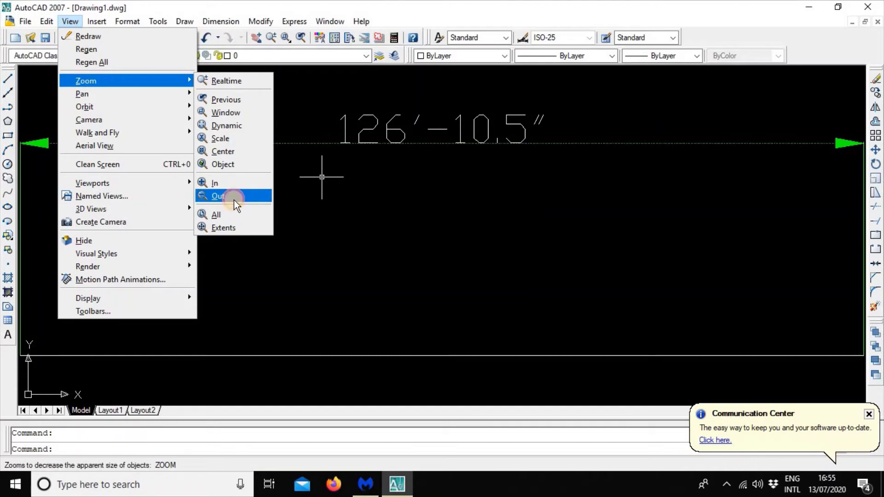
{"action": "left_click", "coordinate": [233, 198]}
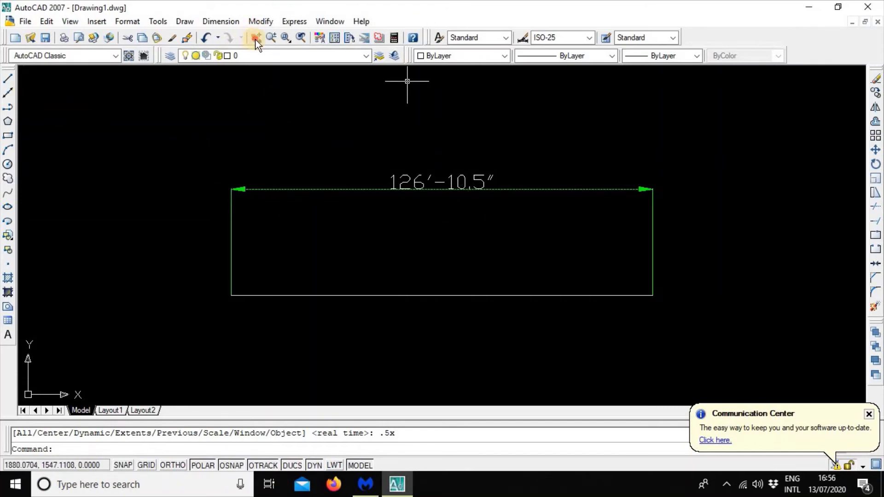
- Draw a horizontal line in the empty area below and to the right of the dimensioned line
{"action": "left_click", "coordinate": [319, 210]}
{"action": "left_click", "coordinate": [394, 241]}
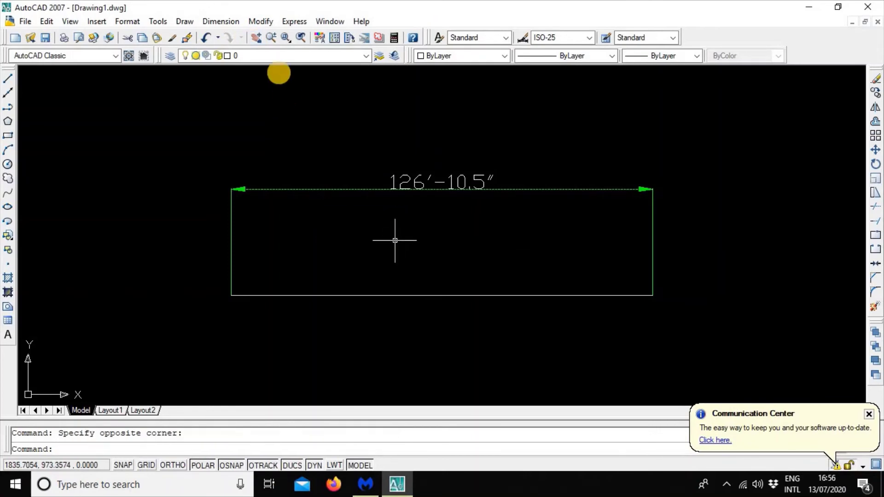
{"action": "left_click", "coordinate": [259, 37]}
{"action": "mouse_move", "coordinate": [493, 298]}
{"action": "left_mouse_down"}
{"action": "mouse_move", "coordinate": [294, 196]}
{"action": "mouse_move", "coordinate": [255, 200]}
{"action": "left_mouse_up"}
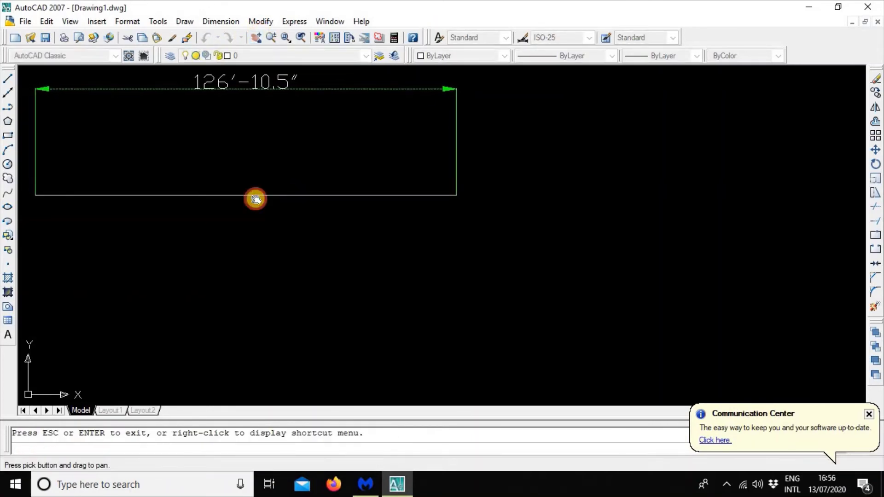
{"action": "left_click", "coordinate": [8, 80]}
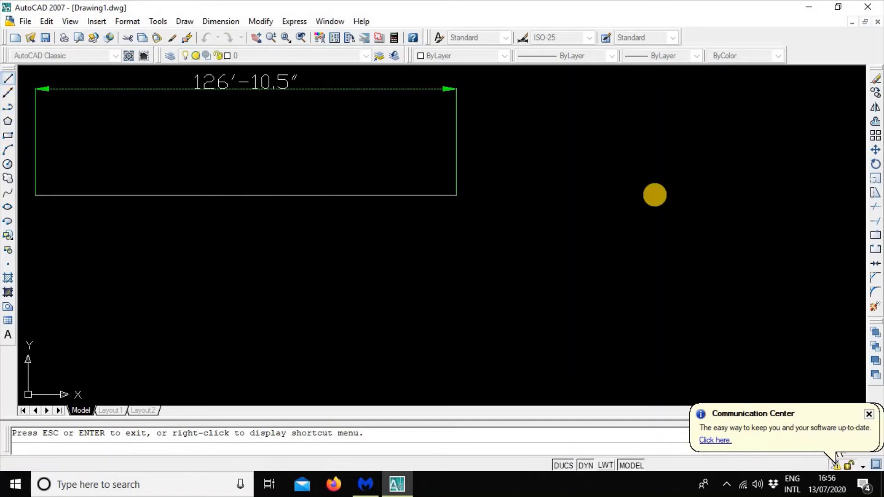
{"action": "left_click", "coordinate": [509, 355]}
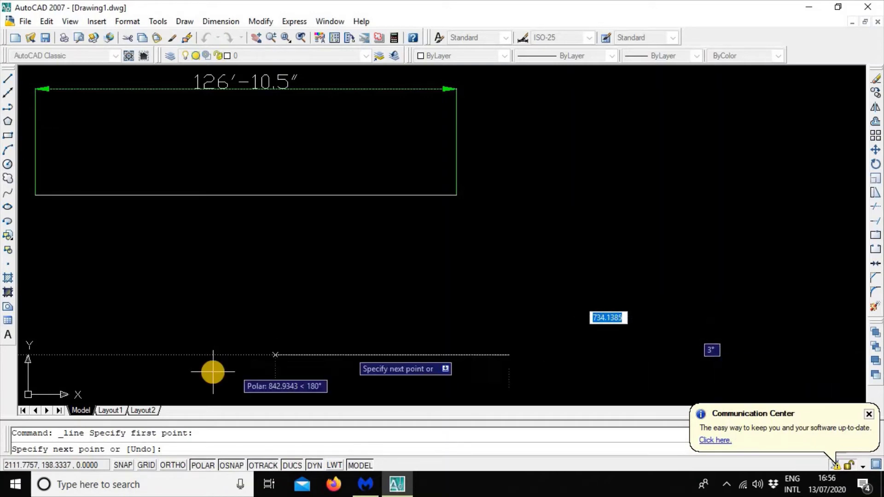
{"action": "left_click", "coordinate": [815, 355]}
{"action": "key", "text": "Escape"}
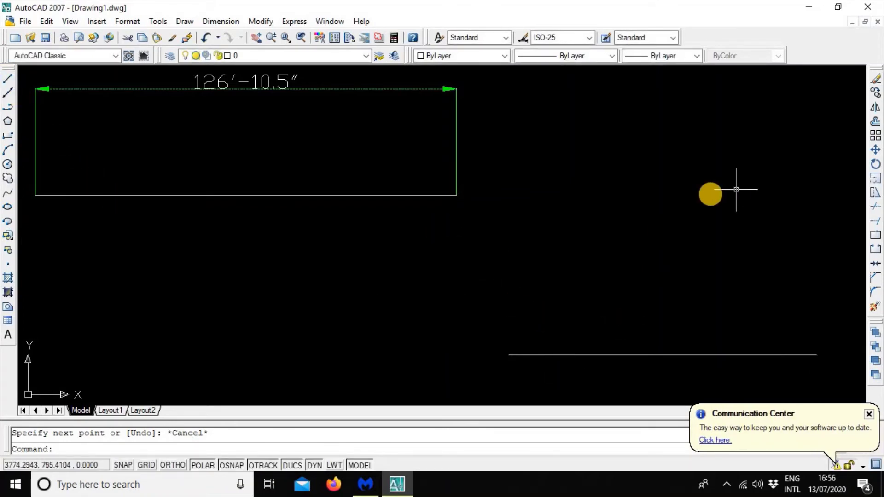
- Try to draw an angled line with length 100' from the left endpoint of the new horizontal line
{"action": "left_click", "coordinate": [8, 79]}
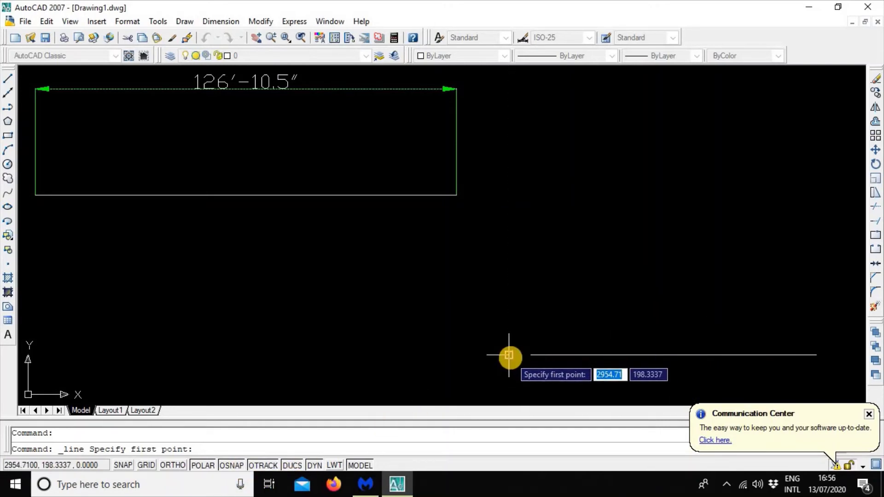
{"action": "left_click", "coordinate": [223, 465]}
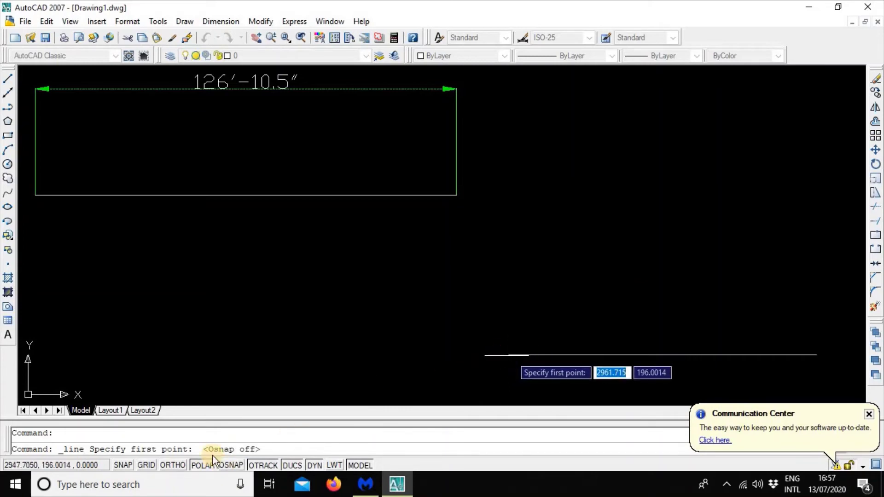
{"action": "left_click", "coordinate": [237, 466]}
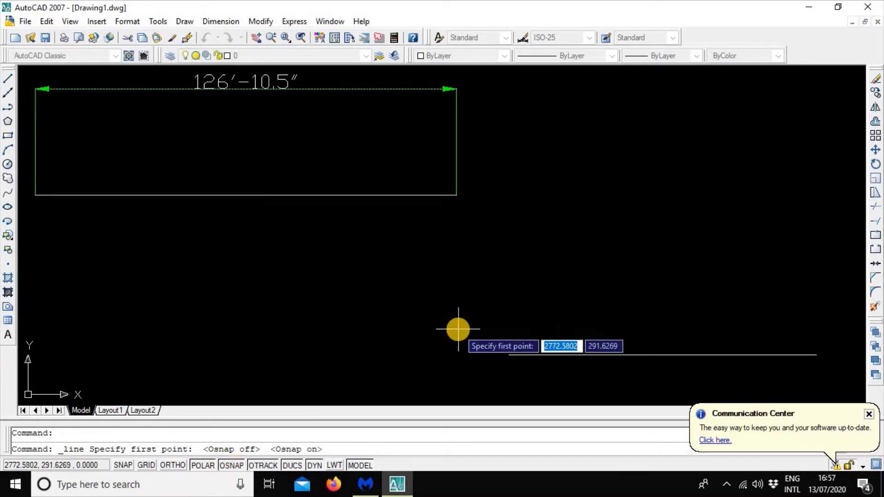
{"action": "left_click", "coordinate": [508, 355]}
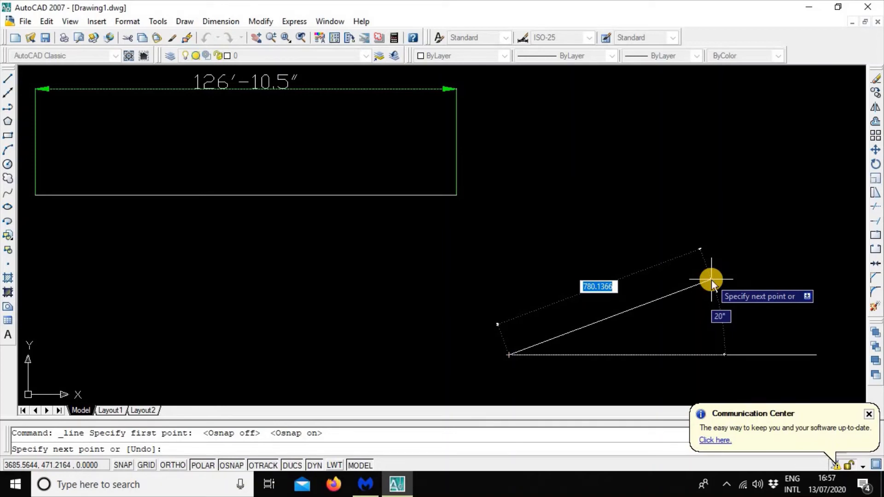
{"action": "type", "text": "1000"}
{"action": "key", "text": "BackSpace"}
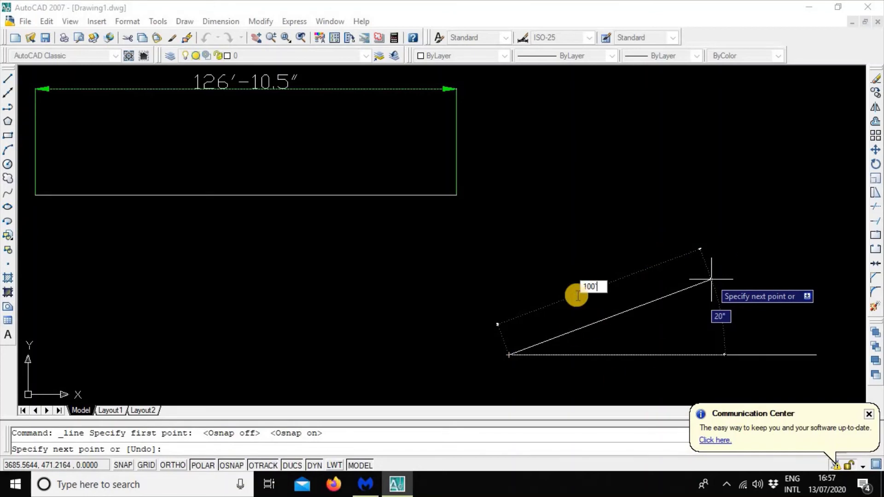
{"action": "left_click", "coordinate": [642, 310]}
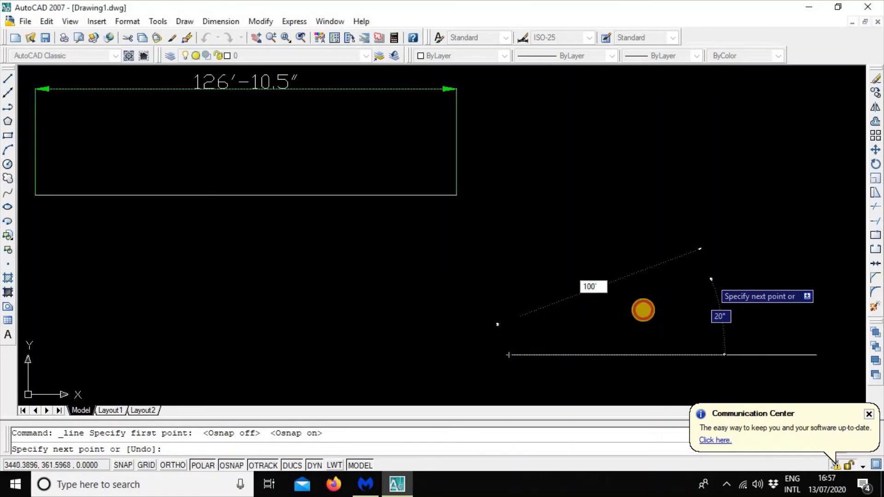
{"action": "key", "text": "Escape"}
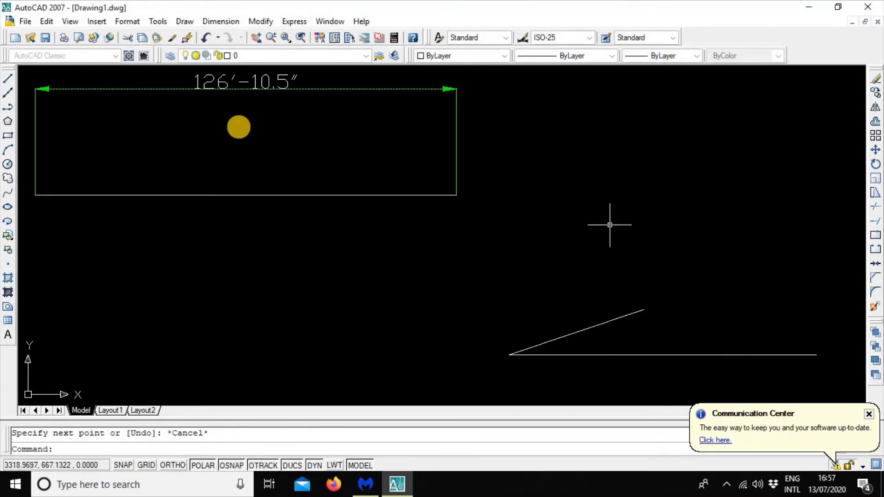
- Undo the last angled line and close the floating Standard toolbar
{"action": "left_click_drag", "start_coordinate": [59, 45], "coordinate": [59, 45]}
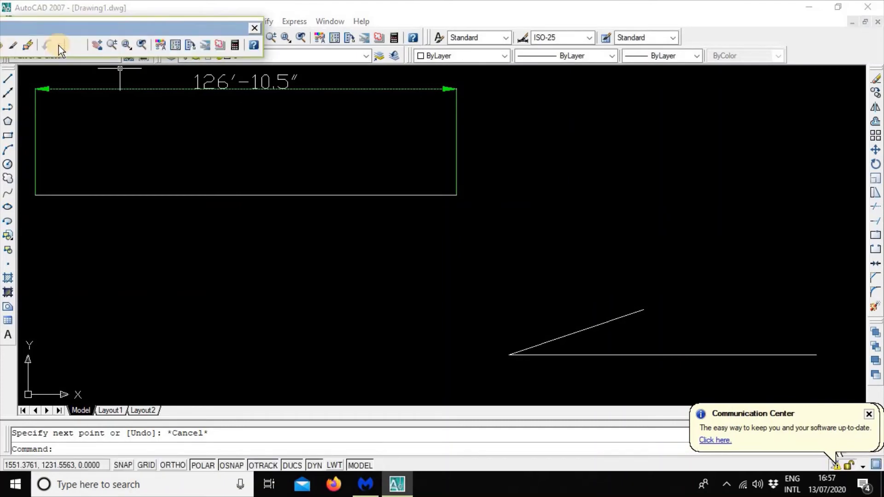
{"action": "left_click", "coordinate": [59, 45]}
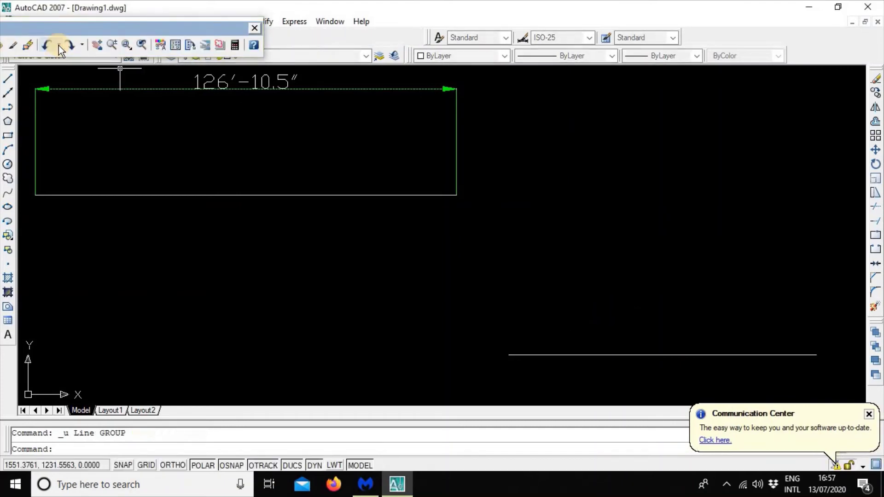
{"action": "left_click", "coordinate": [255, 29]}
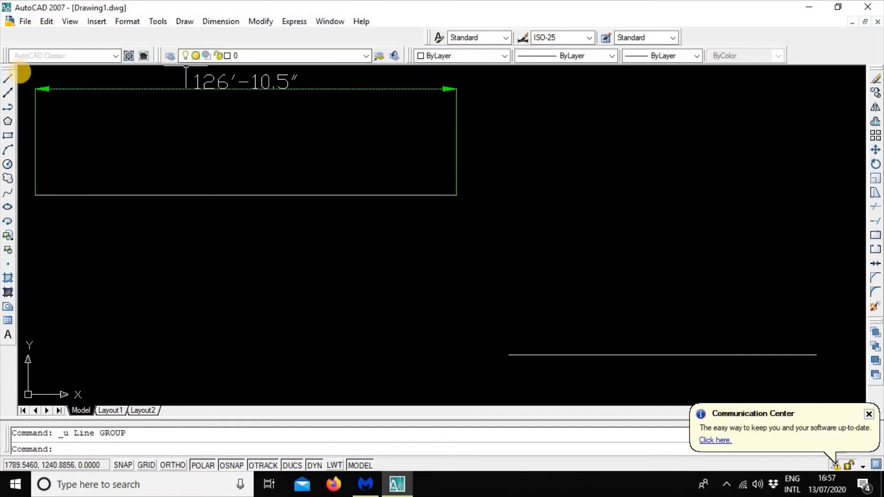
- Draw a vertical line of length 100 at 90° from the left endpoint of the new horizontal line
{"action": "left_click", "coordinate": [14, 75]}
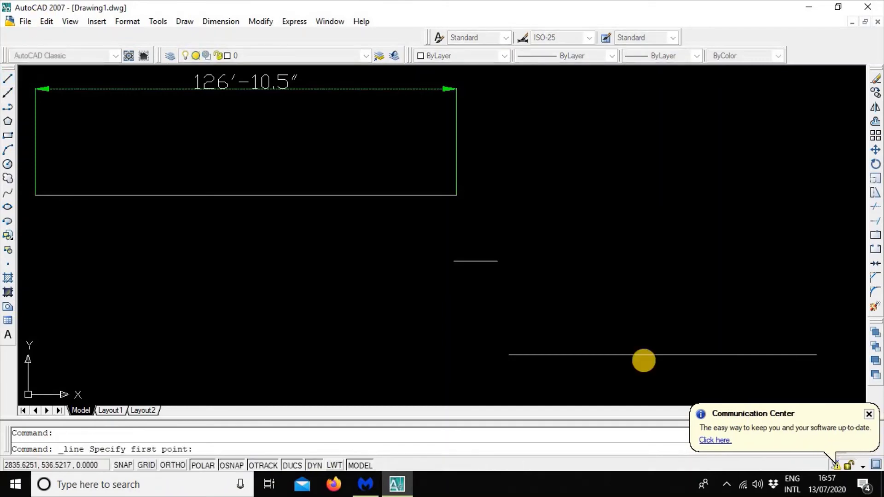
{"action": "left_click", "coordinate": [509, 355]}
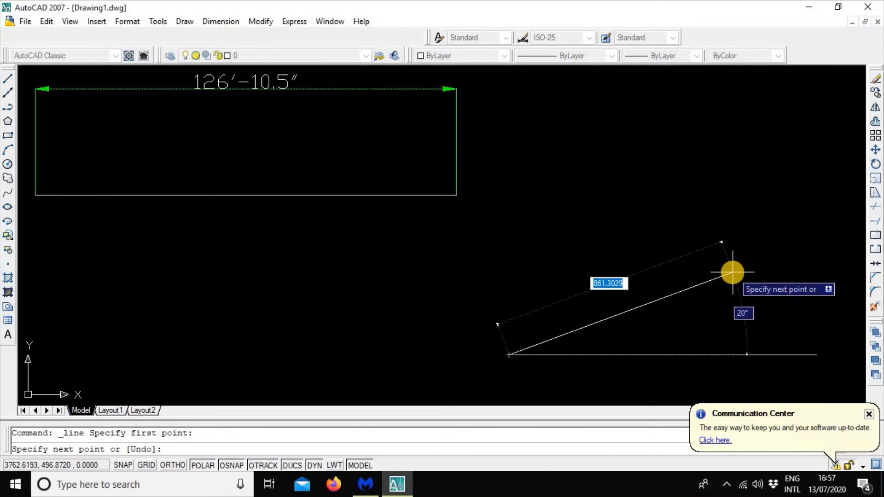
{"action": "type", "text": "100"}
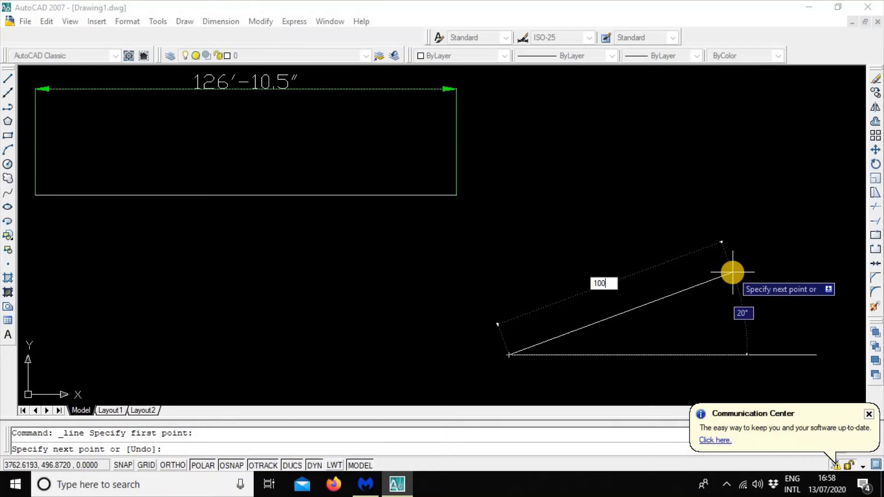
{"action": "key", "text": "Tab"}
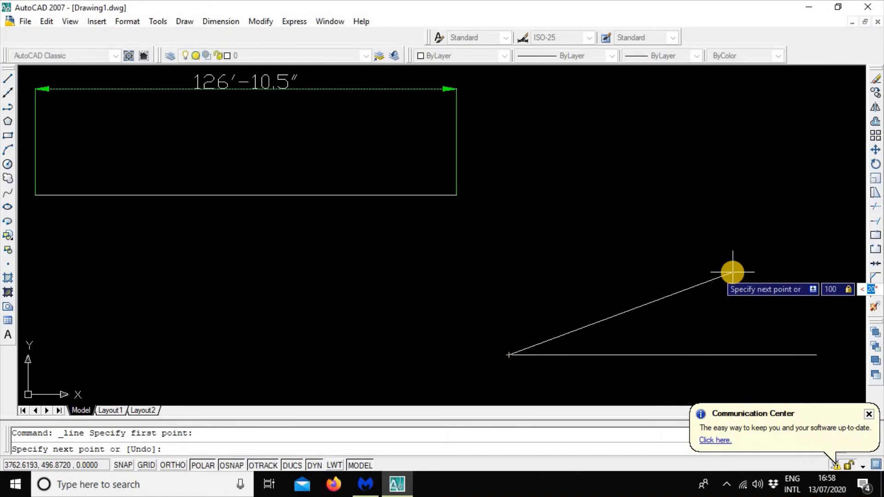
{"action": "type", "text": "90"}
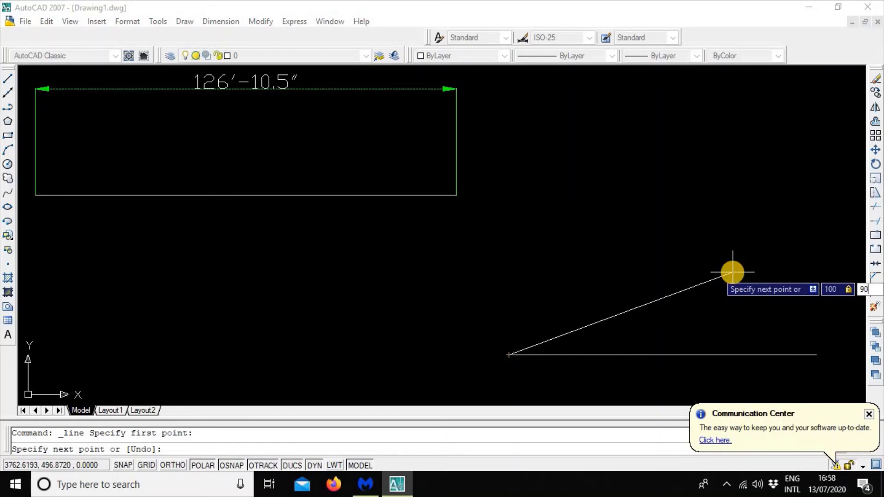
{"action": "key", "text": "Return"}
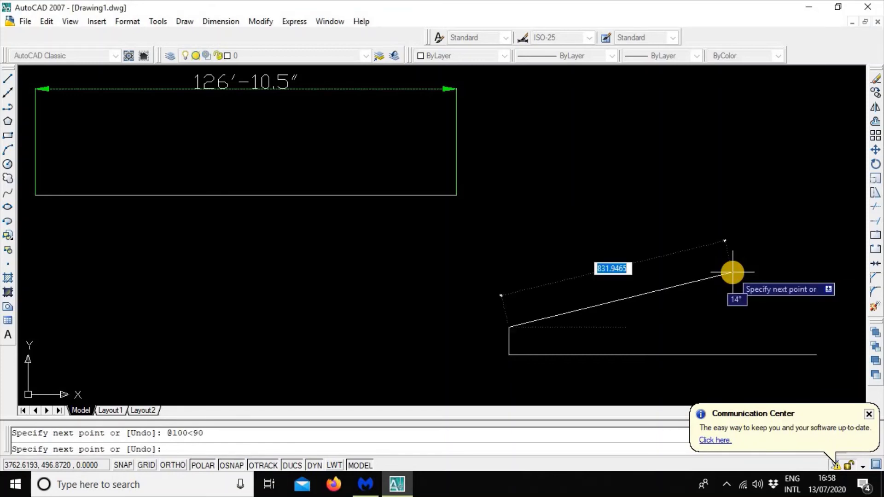
{"action": "key", "text": "Escape"}
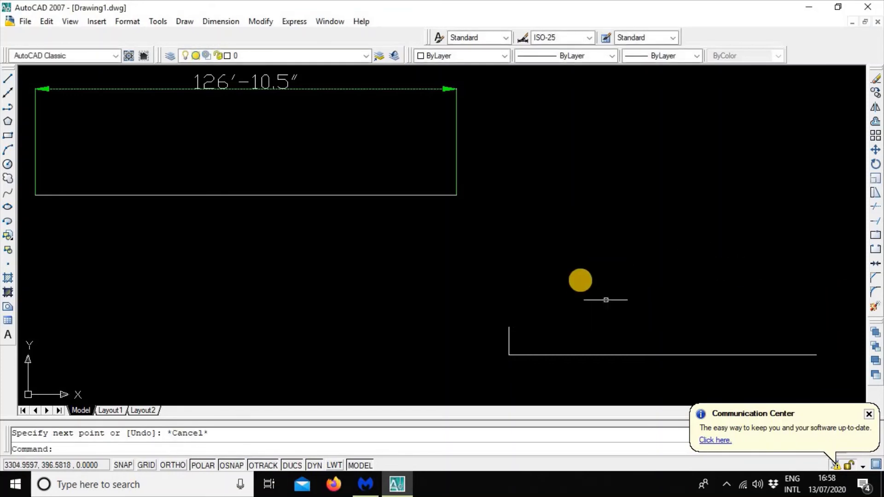
- Draw an angled line of length 200 at 50° from the corner of the horizontal and vertical lines
{"action": "left_click", "coordinate": [508, 354]}
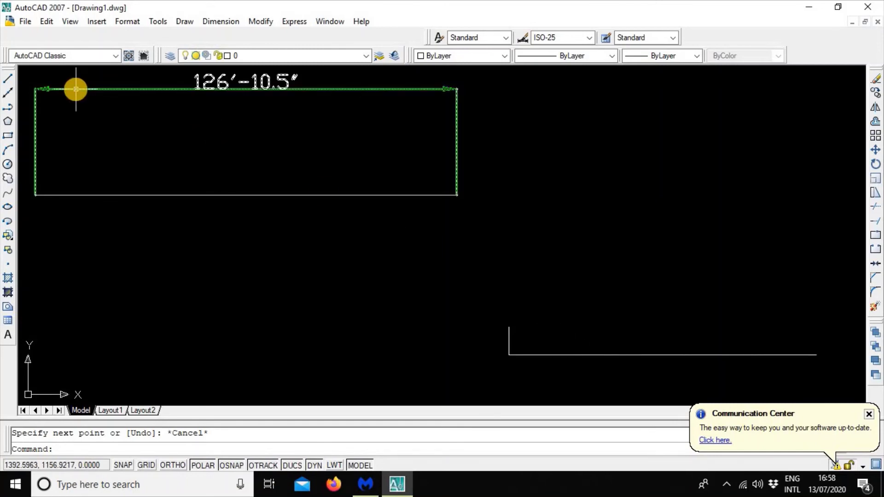
{"action": "left_click", "coordinate": [7, 77]}
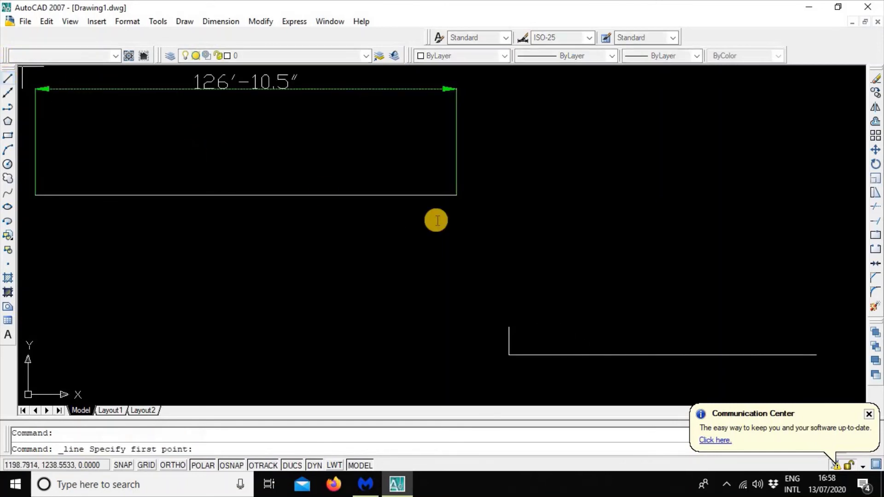
{"action": "left_click", "coordinate": [509, 355]}
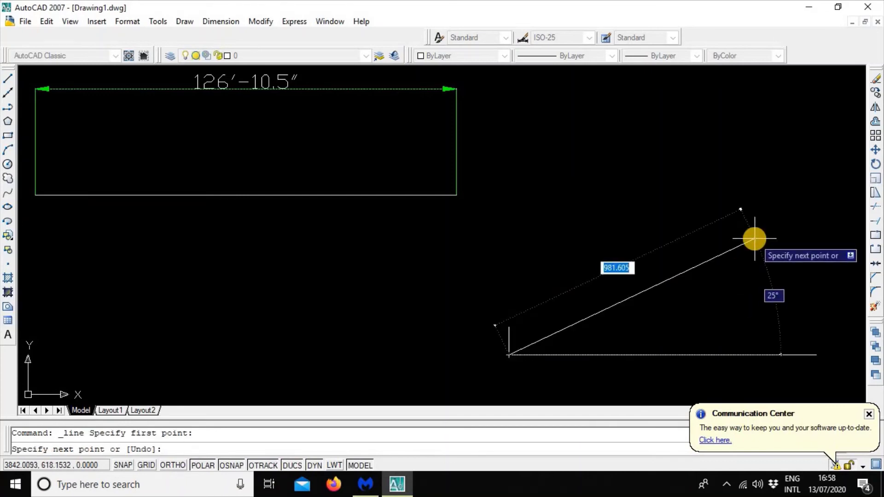
{"action": "type", "text": "200"}
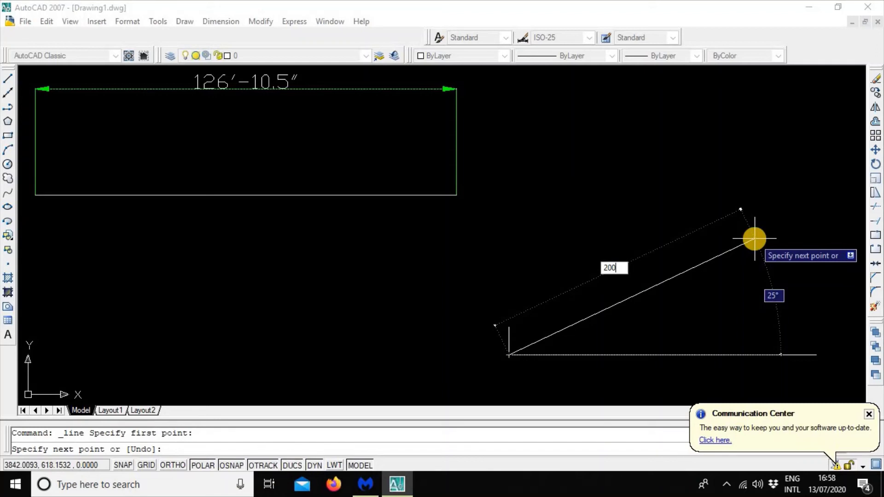
{"action": "key", "text": "Tab"}
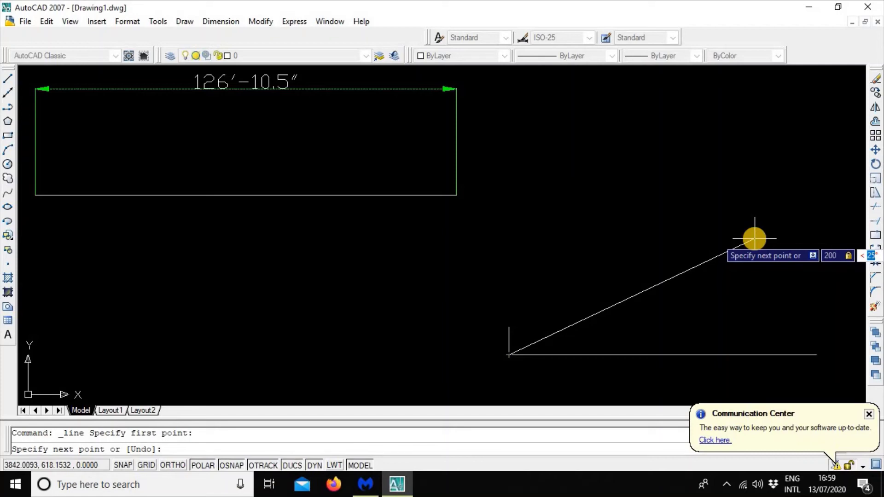
{"action": "type", "text": "50"}
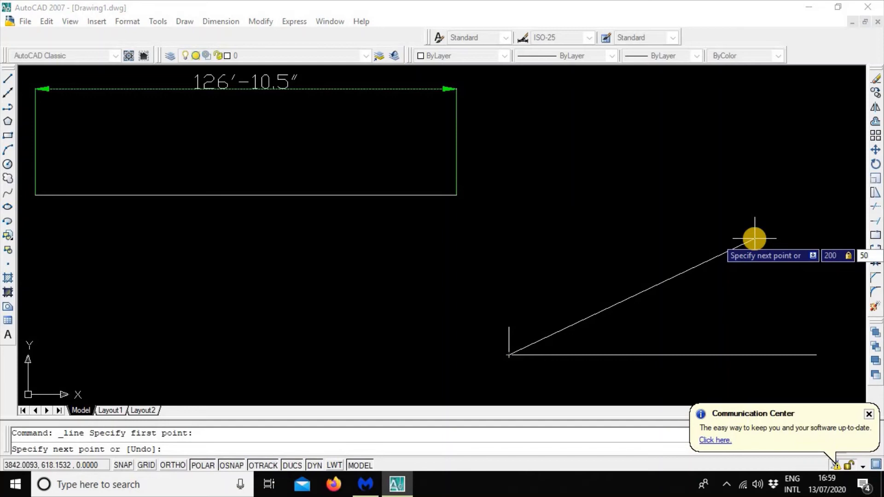
{"action": "key", "text": "Return"}
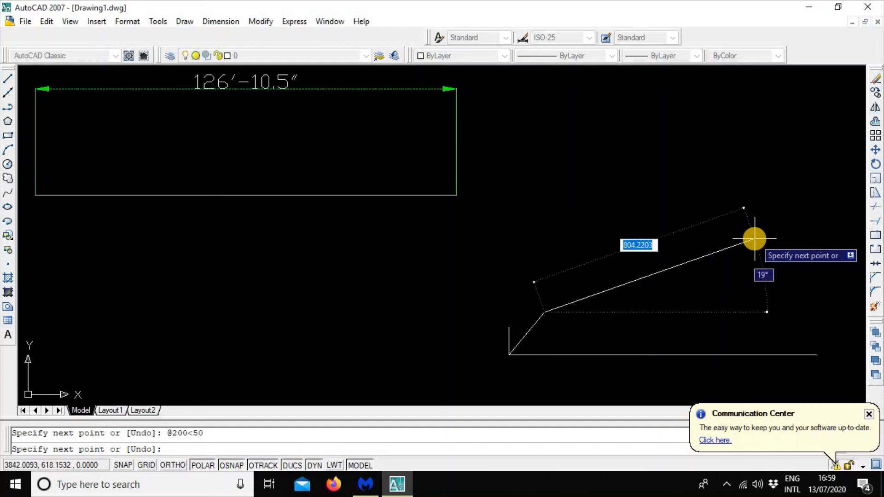
{"action": "key", "text": "Escape"}
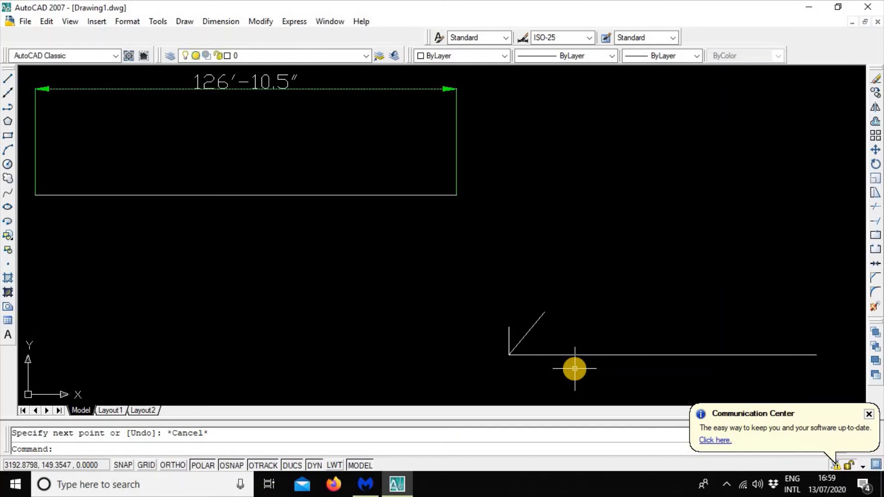
- Try to add an arc length dimension by selecting the new horizontal line
{"action": "left_click", "coordinate": [217, 26]}
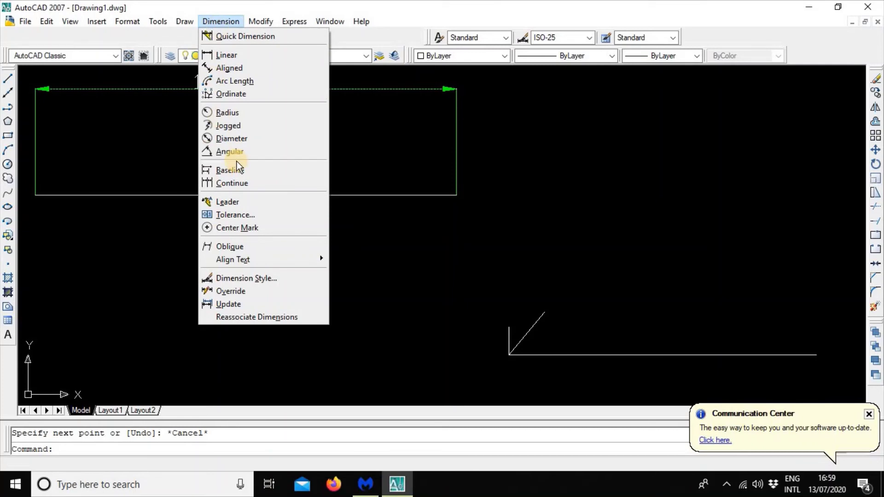
{"action": "left_click", "coordinate": [255, 81]}
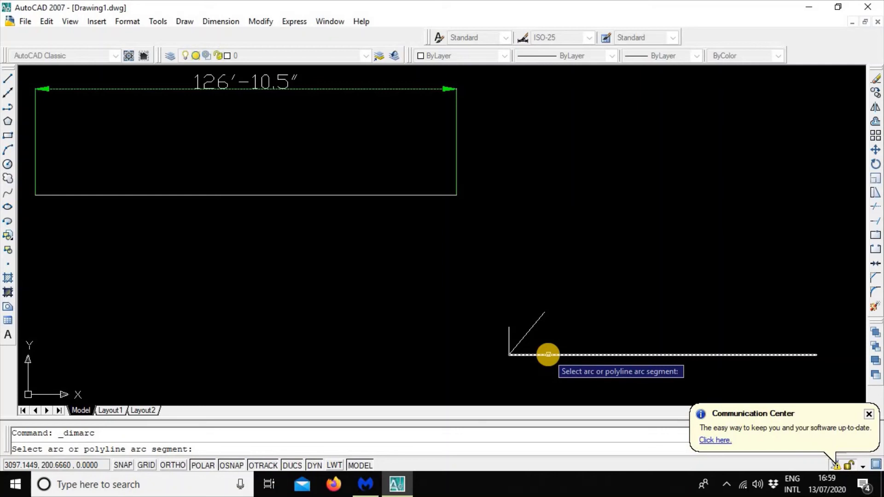
{"action": "left_click", "coordinate": [548, 355]}
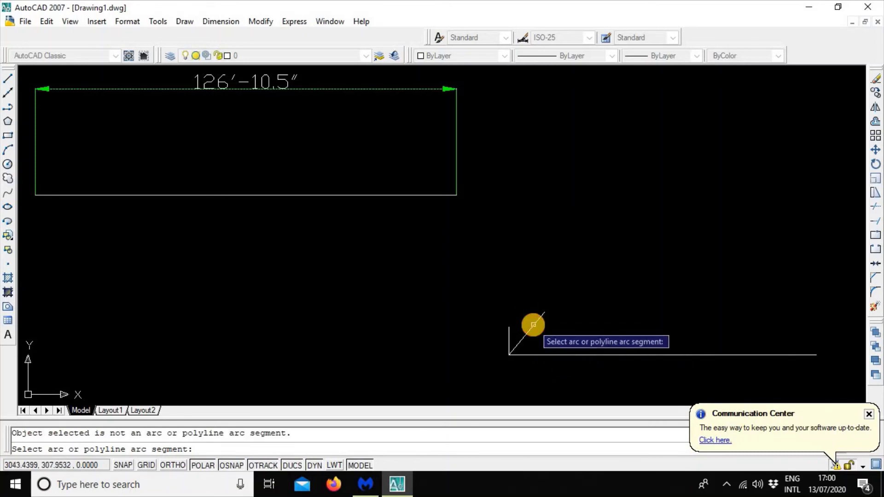
{"action": "left_click", "coordinate": [546, 356]}
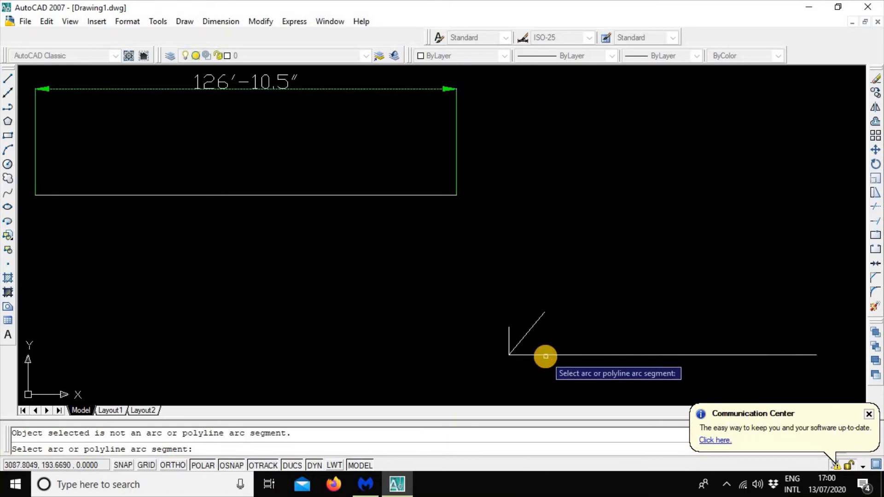
{"action": "key", "text": "Return"}
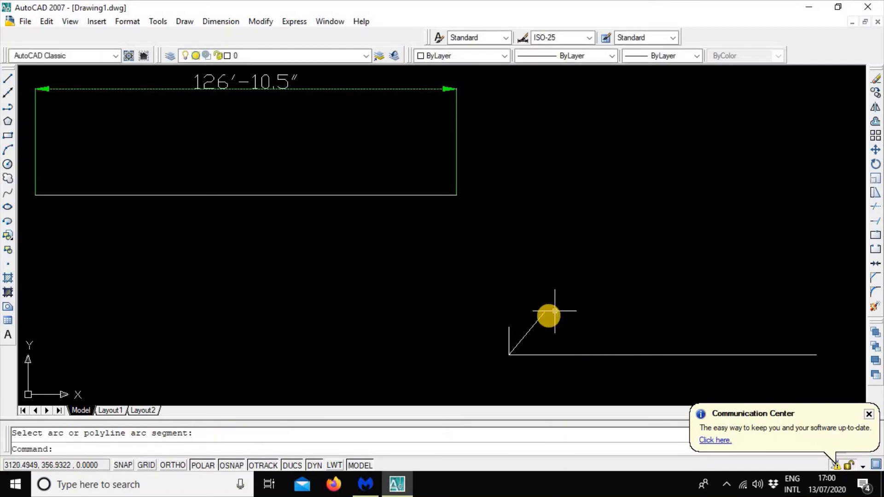
- Add an angular dimension between the new horizontal line and the angled line, placing its arc near the angled line's upper end
{"action": "key", "text": "Escape"}
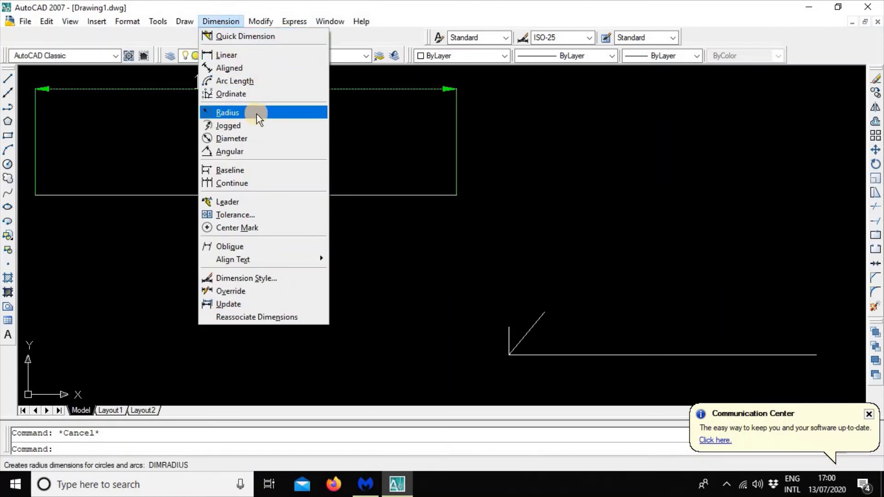
{"action": "left_click", "coordinate": [236, 152]}
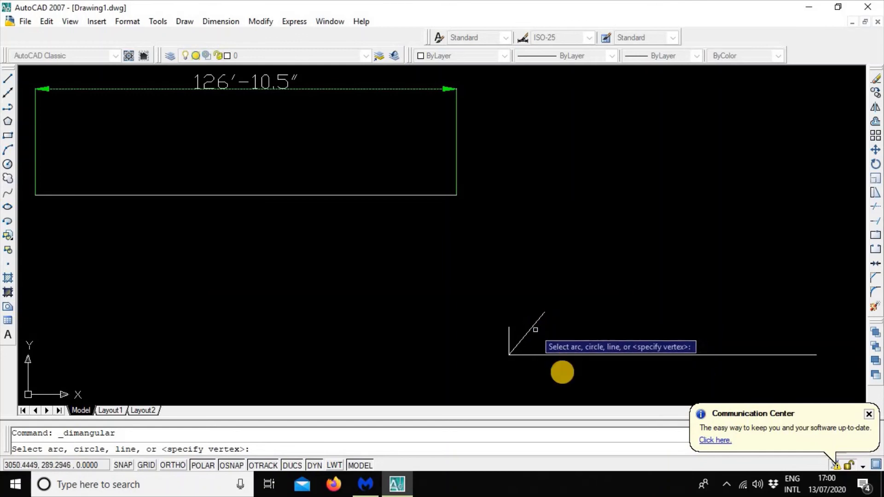
{"action": "left_click", "coordinate": [549, 354]}
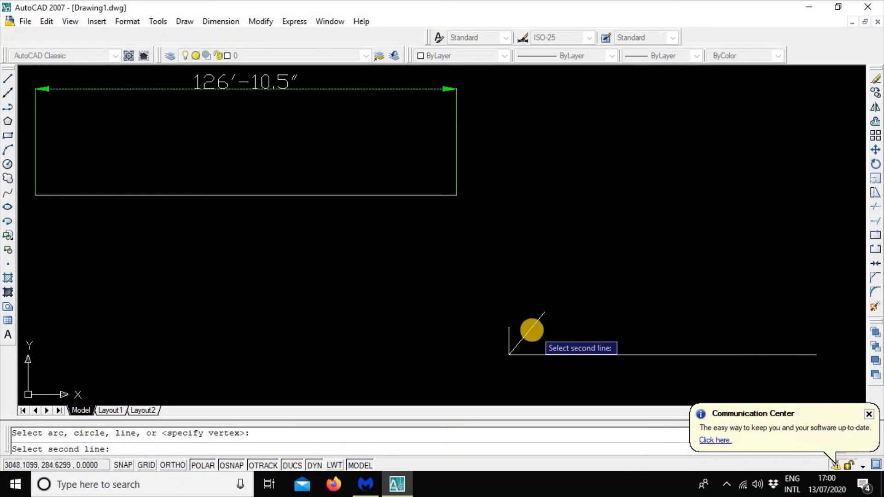
{"action": "left_click", "coordinate": [528, 333]}
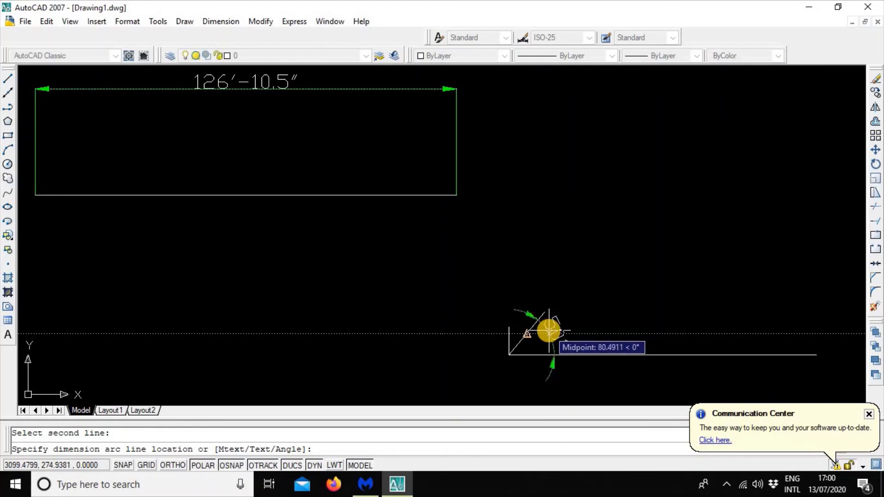
{"action": "left_click", "coordinate": [547, 332]}
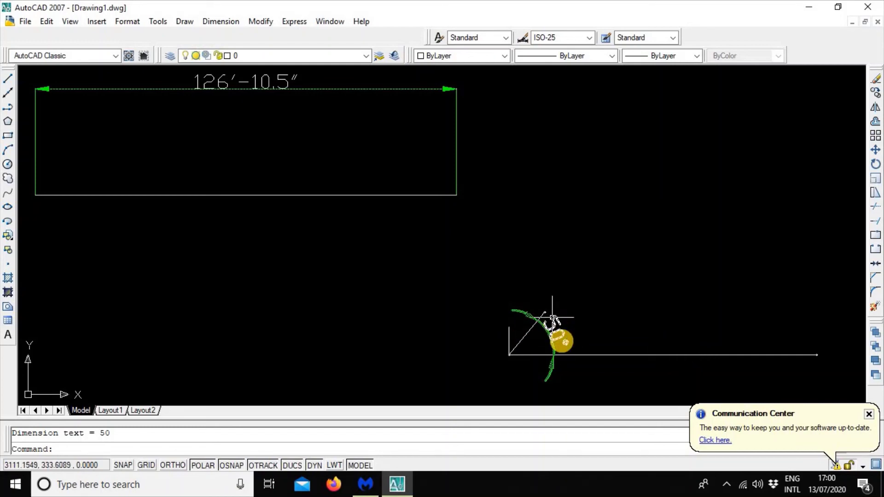
{"action": "left_click", "coordinate": [558, 335]}
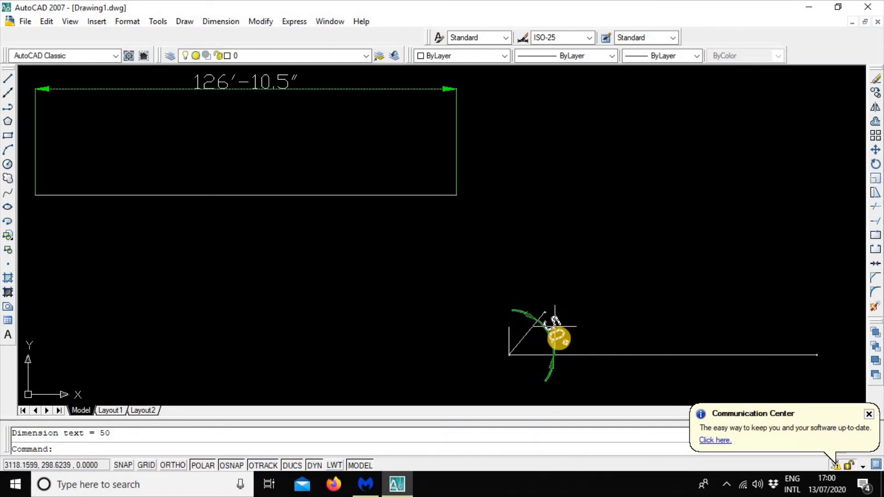
{"action": "left_click", "coordinate": [558, 335]}
{"action": "left_click", "coordinate": [558, 335]}
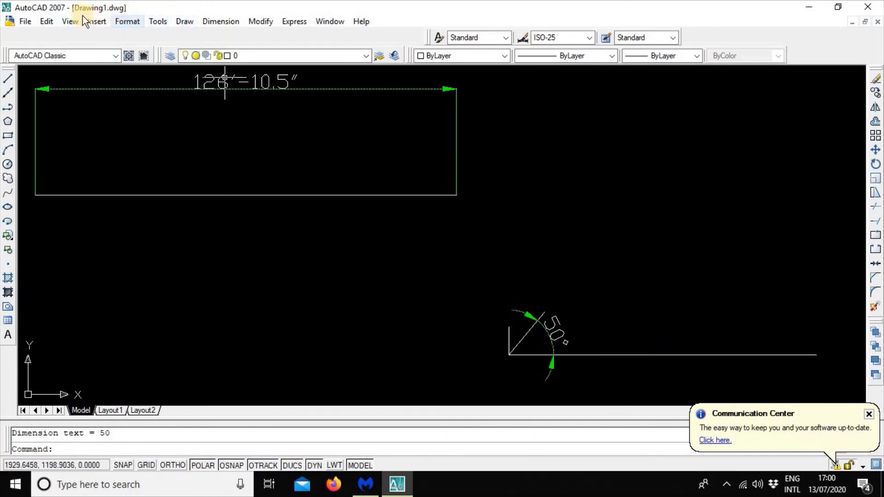
- Zoom the view to the drawing extents and magnify it one increment to enlarge the geometry
{"action": "left_click", "coordinate": [70, 22]}
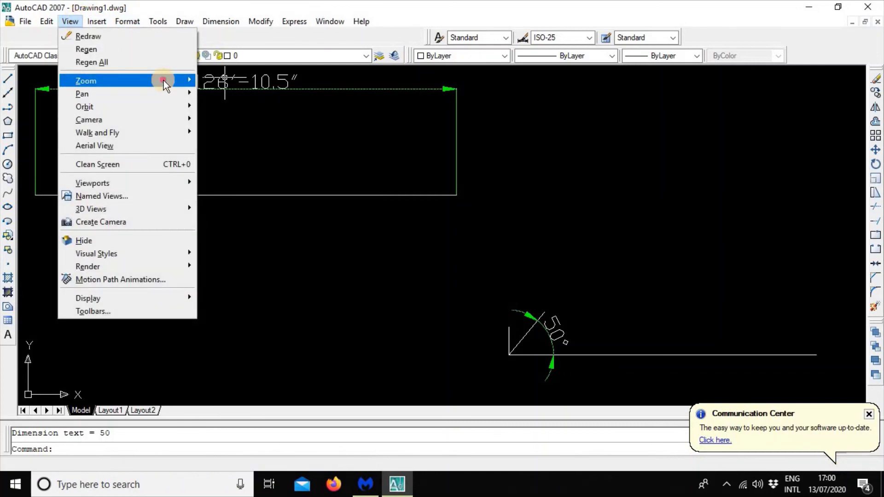
{"action": "mouse_move", "coordinate": [164, 80]}
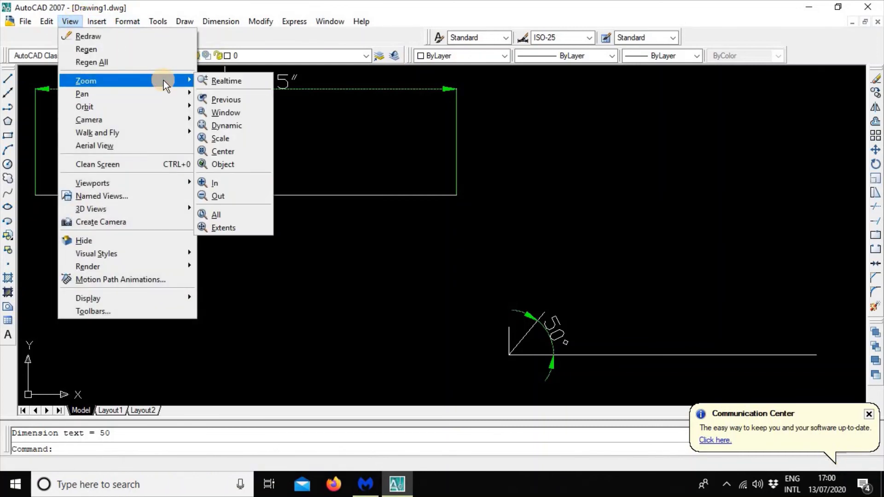
{"action": "left_click", "coordinate": [247, 233]}
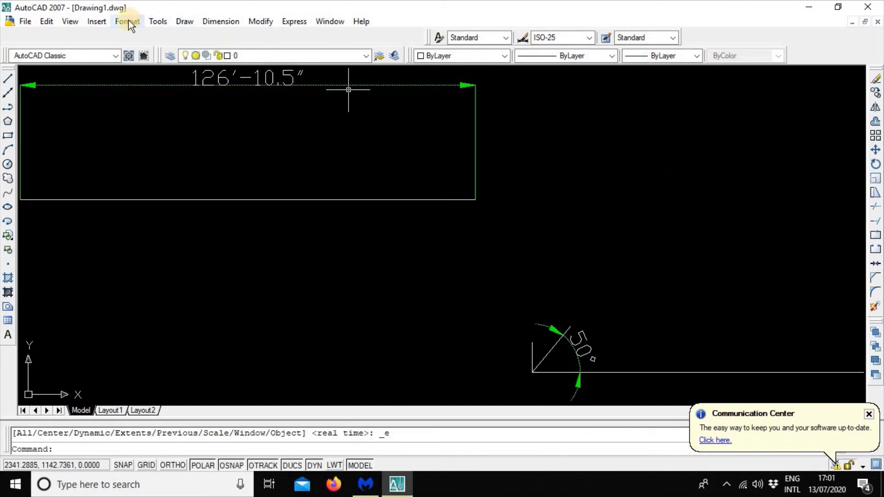
{"action": "left_click", "coordinate": [70, 26]}
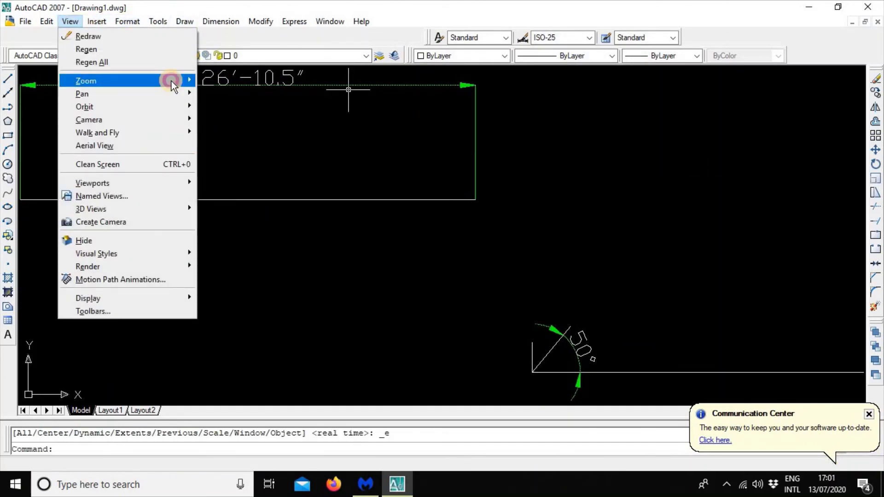
{"action": "mouse_move", "coordinate": [172, 81]}
{"action": "left_click", "coordinate": [238, 227]}
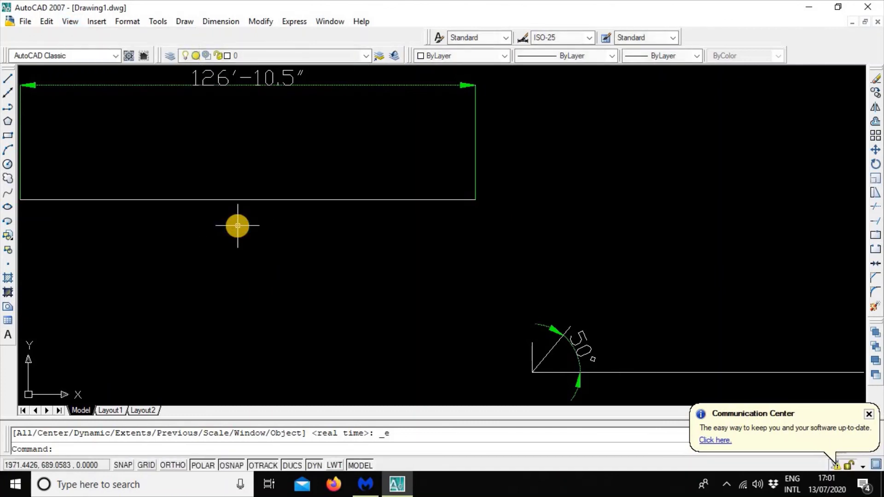
{"action": "left_click", "coordinate": [71, 21]}
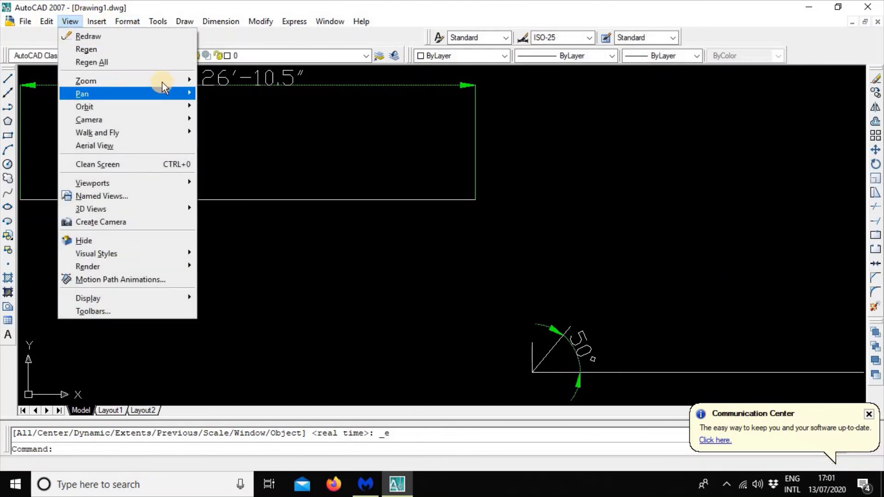
{"action": "mouse_move", "coordinate": [170, 77]}
{"action": "left_click", "coordinate": [225, 92]}
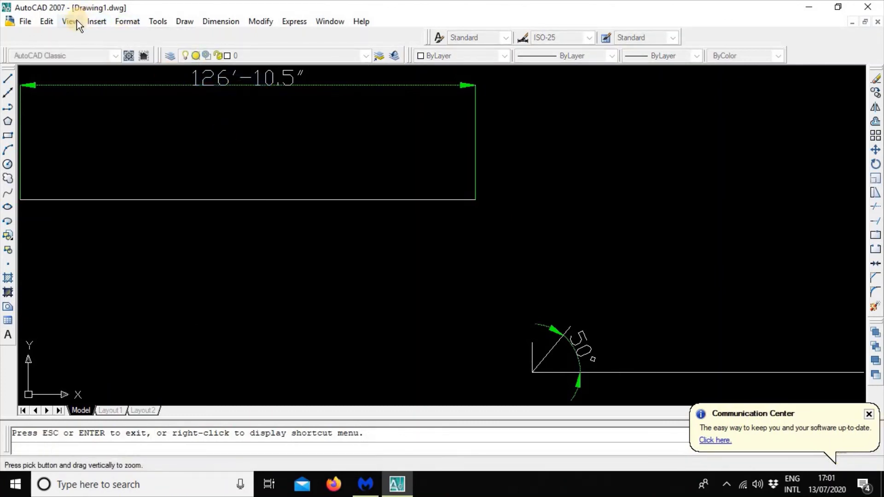
{"action": "left_click", "coordinate": [77, 20]}
{"action": "mouse_move", "coordinate": [180, 79]}
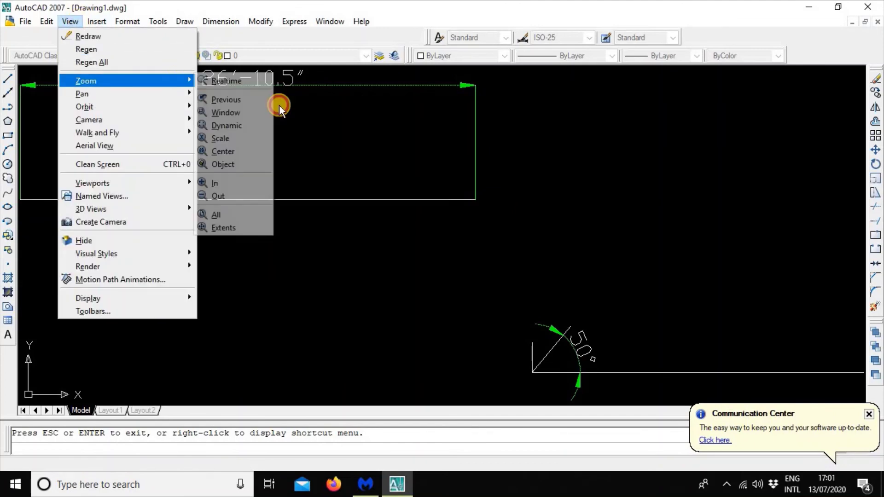
{"action": "left_click", "coordinate": [250, 180]}
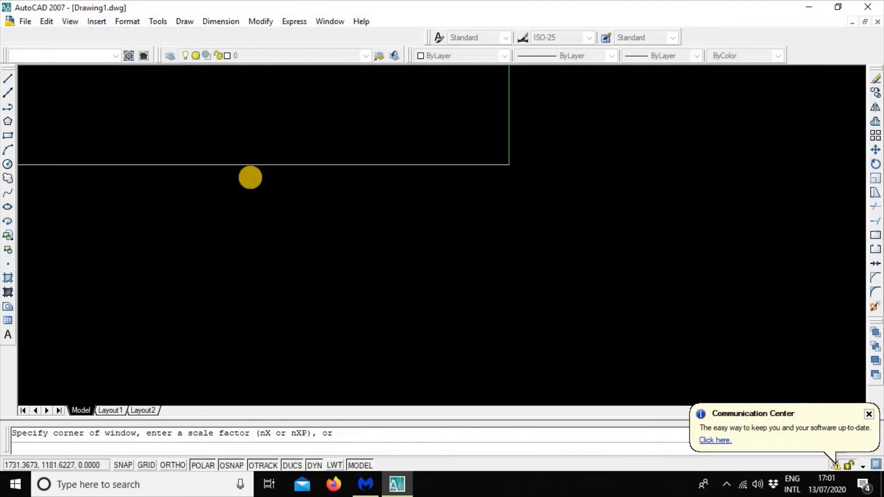
- Pan the view to bring the three joined lines and their angular dimension near the middle of the drawing area
{"action": "left_click", "coordinate": [72, 23]}
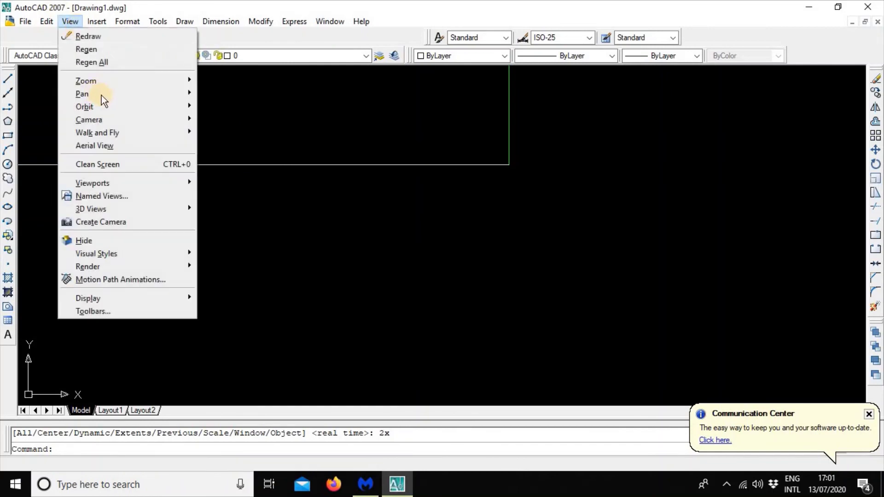
{"action": "mouse_move", "coordinate": [104, 93]}
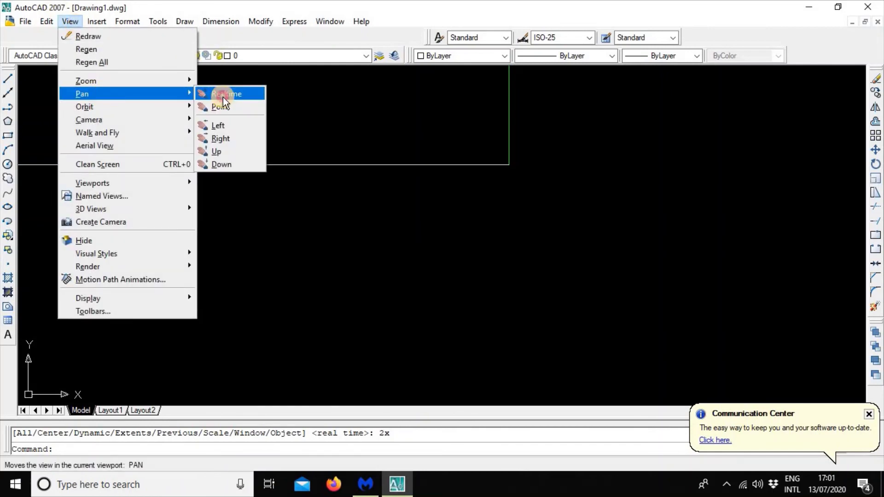
{"action": "left_click", "coordinate": [223, 98]}
{"action": "left_click_drag", "start_coordinate": [470, 269], "coordinate": [423, 116]}
{"action": "left_click_drag", "start_coordinate": [585, 236], "coordinate": [476, 188]}
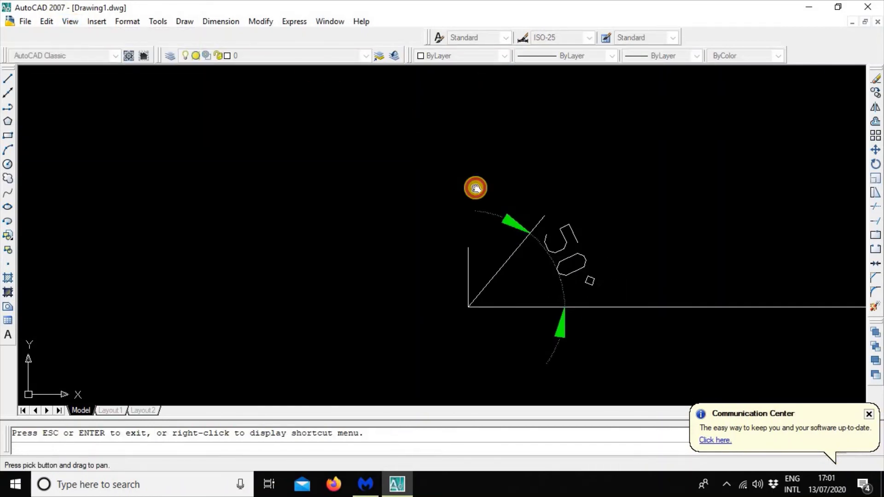
{"action": "mouse_move", "coordinate": [628, 256]}
{"action": "left_mouse_down"}
{"action": "mouse_move", "coordinate": [377, 237]}
{"action": "mouse_move", "coordinate": [422, 249]}
{"action": "left_mouse_up"}
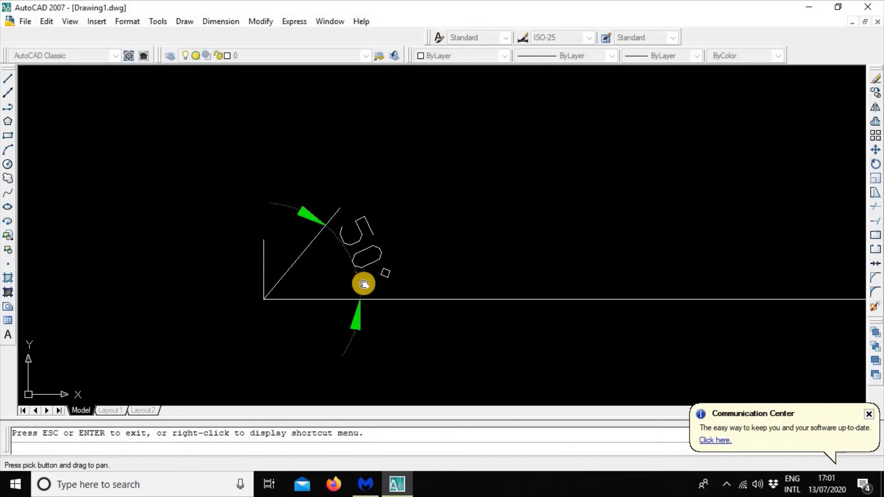
{"action": "left_click_drag", "start_coordinate": [375, 233], "coordinate": [391, 278]}
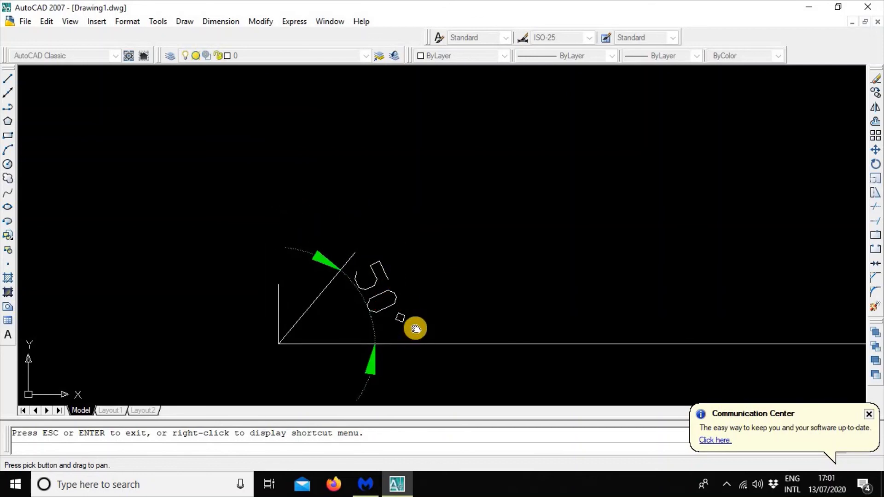
{"action": "left_click_drag", "start_coordinate": [416, 329], "coordinate": [428, 271]}
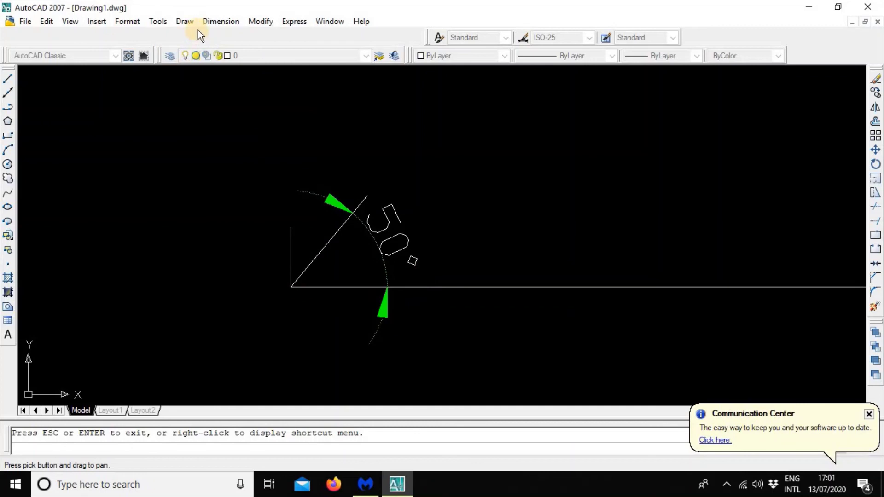
{"action": "left_click", "coordinate": [213, 23]}
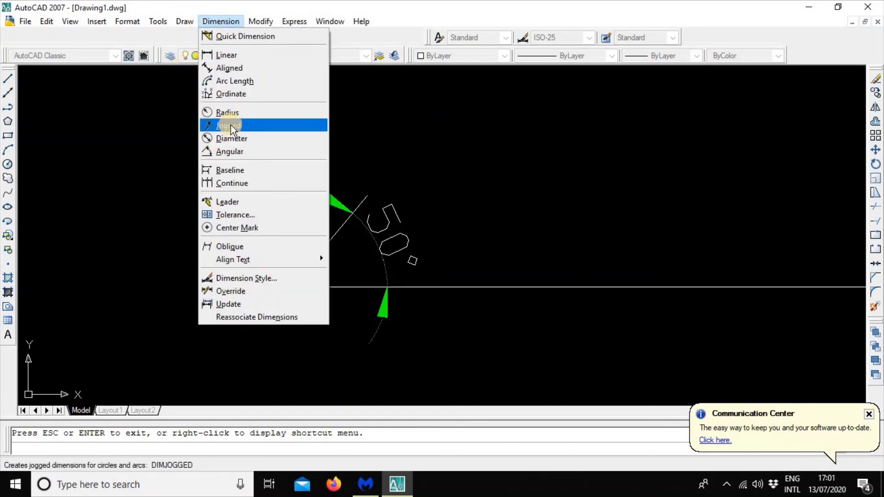
{"action": "left_click", "coordinate": [505, 11]}
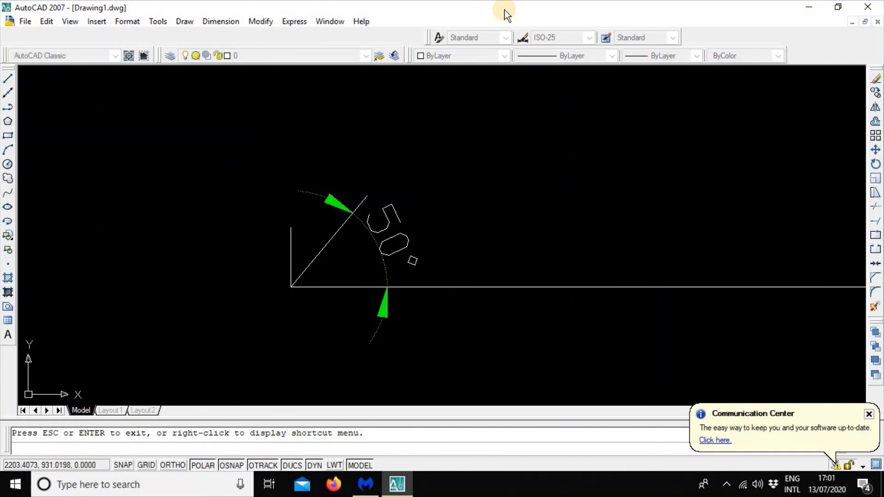
{"action": "left_click_drag", "start_coordinate": [322, 348], "coordinate": [371, 314]}
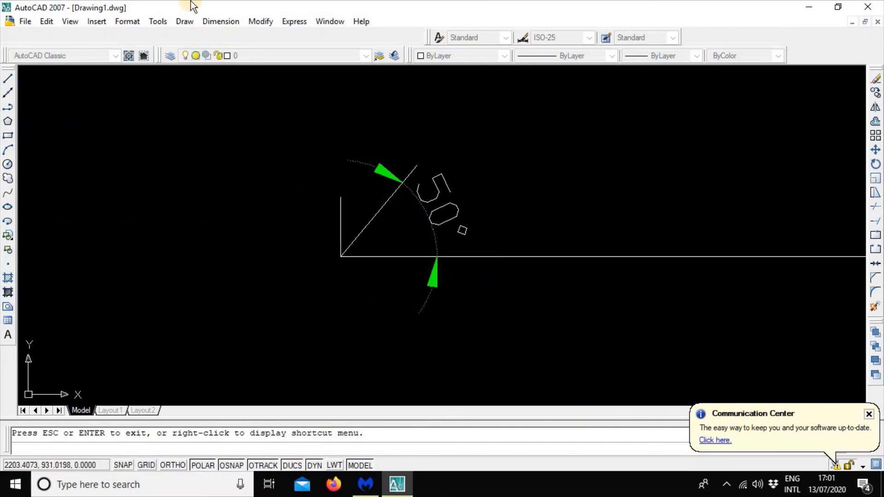
- Modify the ISO-25 dimension style, setting the text height to 30 and the arrow size to 30
{"action": "left_click", "coordinate": [216, 21]}
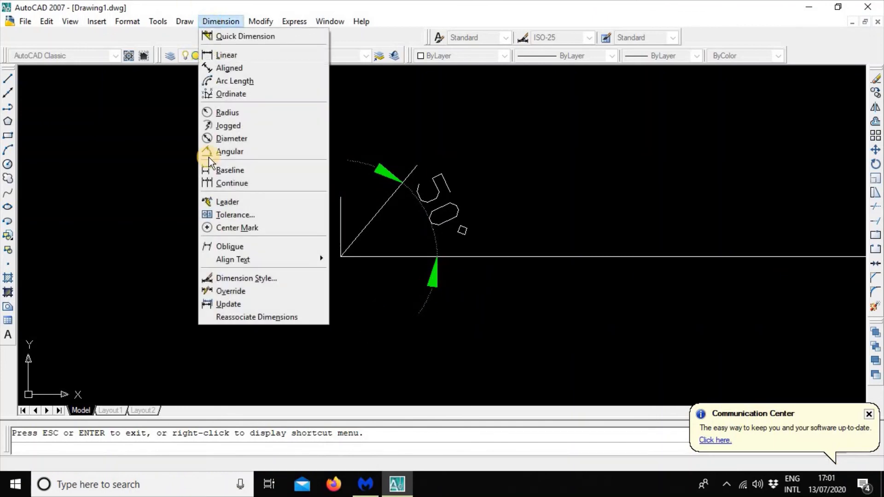
{"action": "left_click", "coordinate": [269, 280]}
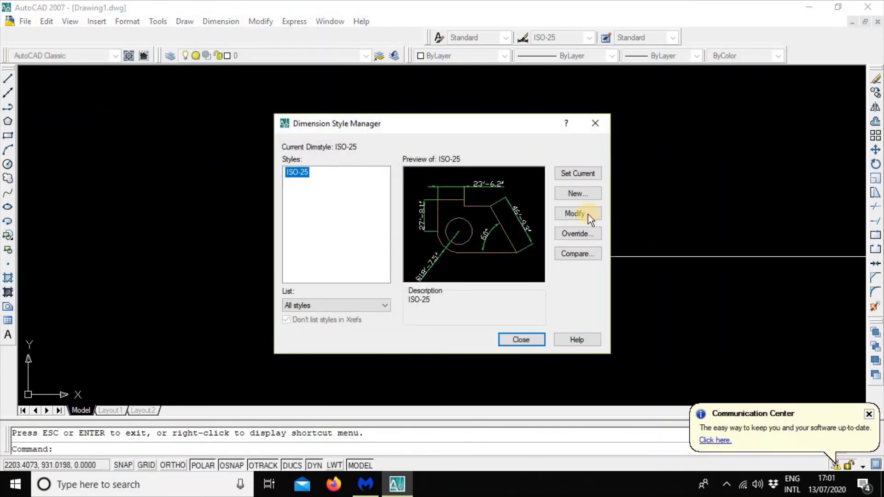
{"action": "left_click", "coordinate": [587, 214]}
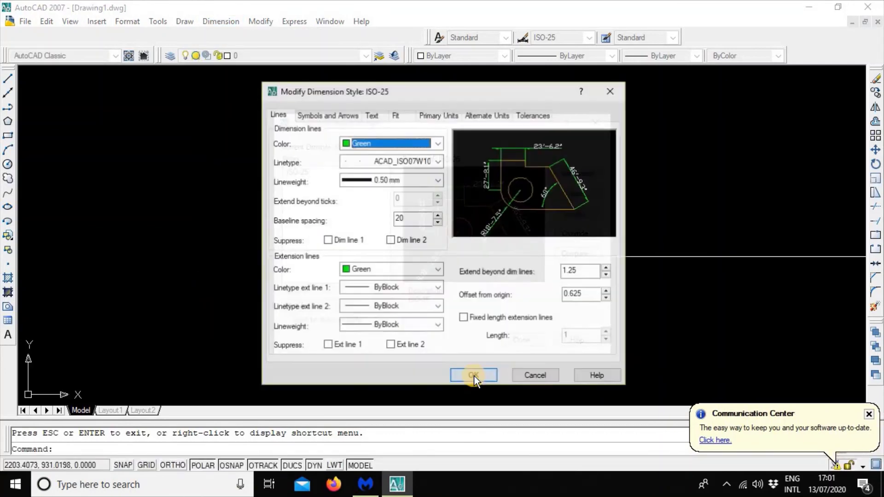
{"action": "left_click", "coordinate": [371, 114]}
{"action": "double_click", "coordinate": [412, 210]}
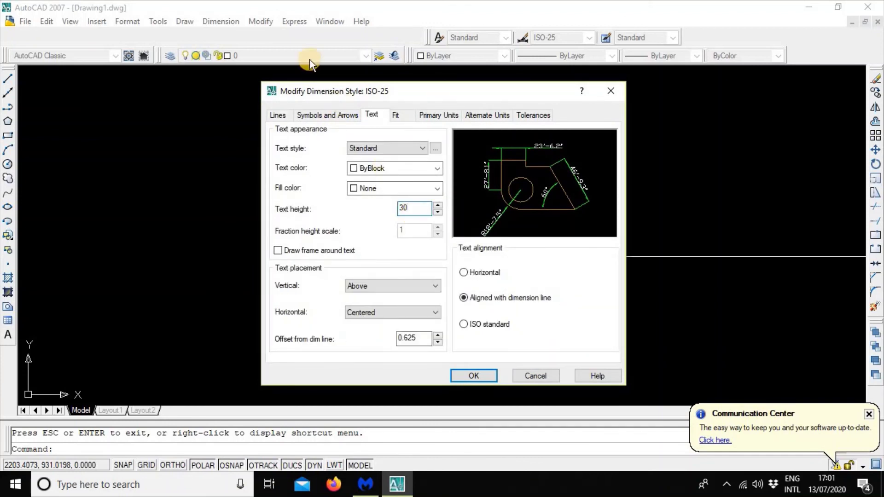
{"action": "left_click", "coordinate": [320, 111]}
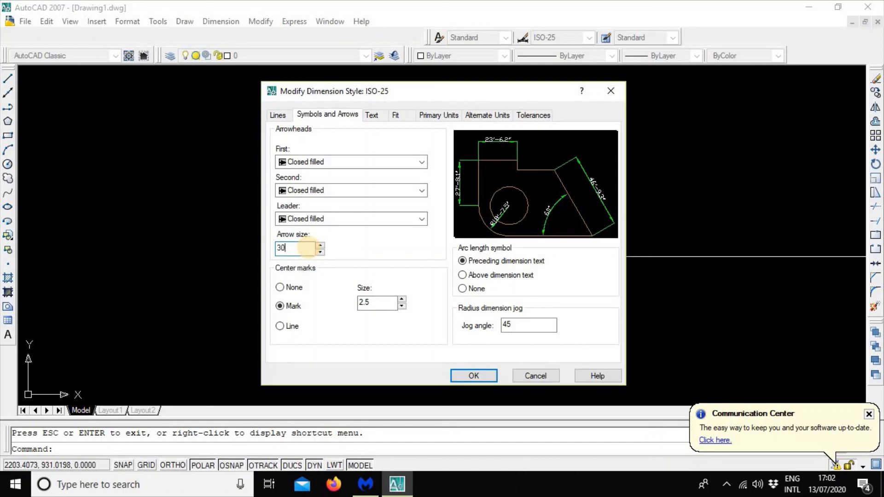
{"action": "left_click", "coordinate": [473, 376]}
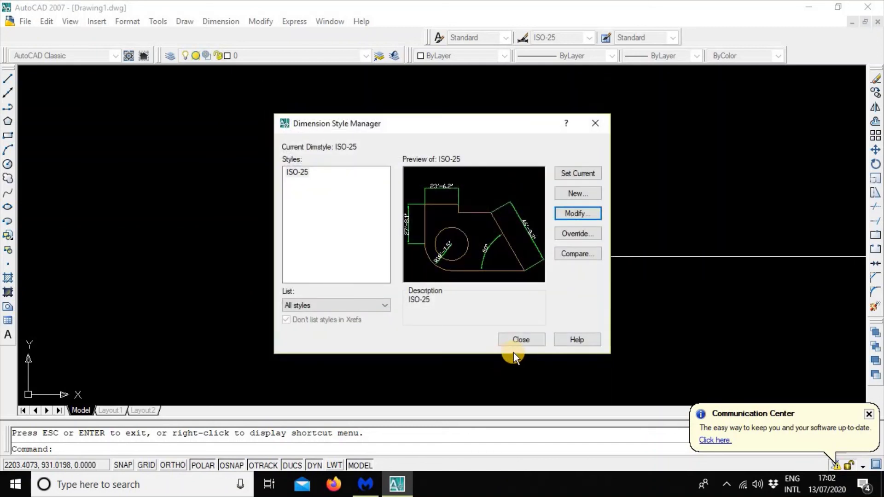
{"action": "left_click", "coordinate": [513, 340]}
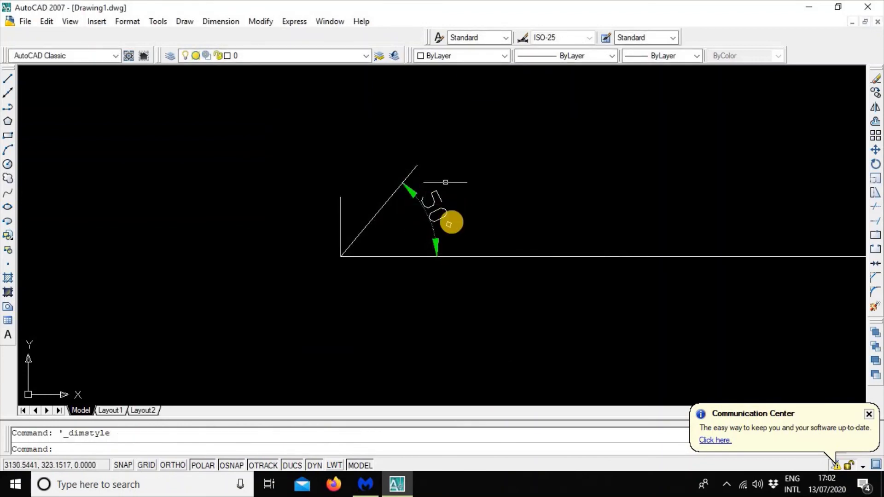